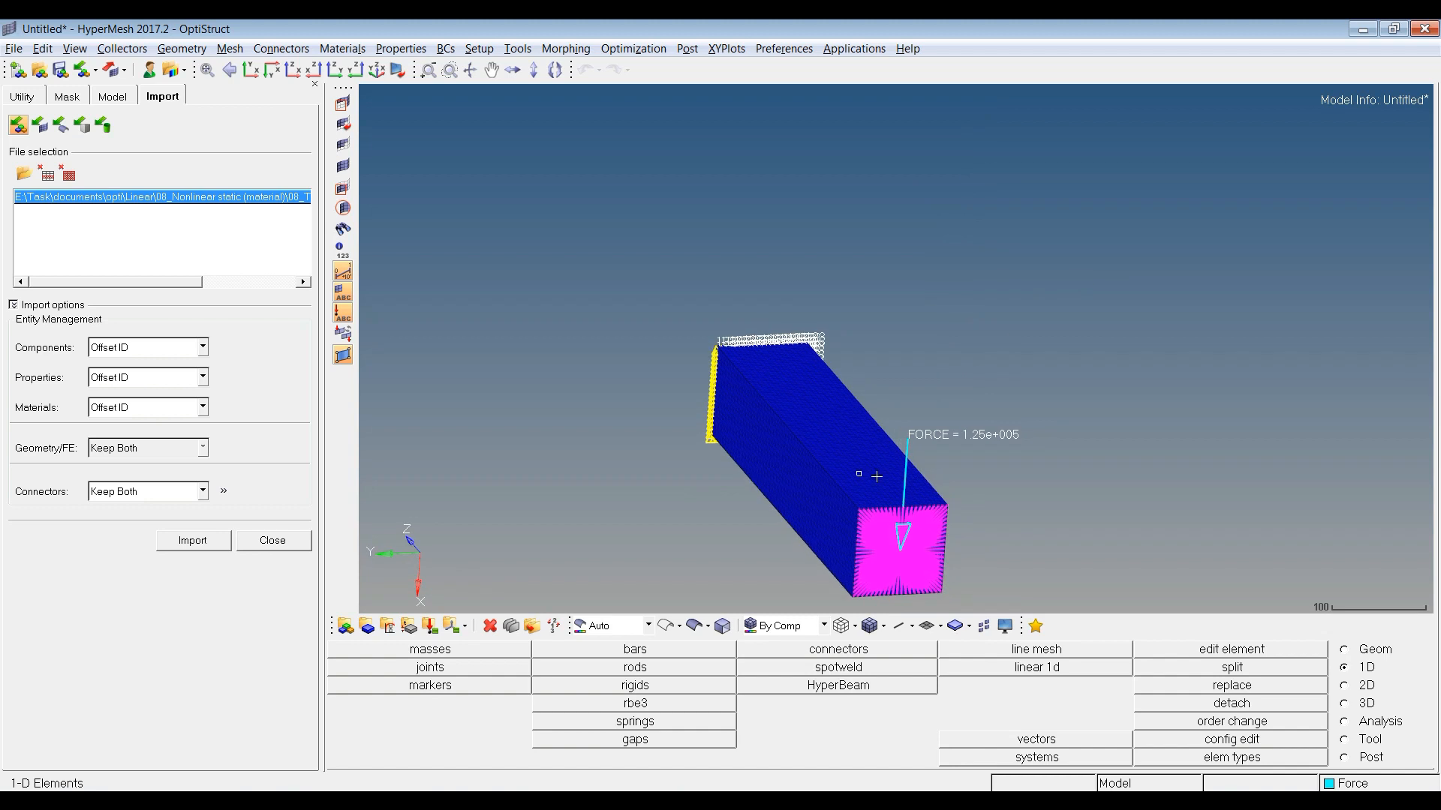
# Close the import settings and create a load collector named Stress_strain.
pyautogui.keyDown('ctrl'); pyautogui.moveTo(868, 476); pyautogui.dragTo(932, 556); pyautogui.keyUp('ctrl')
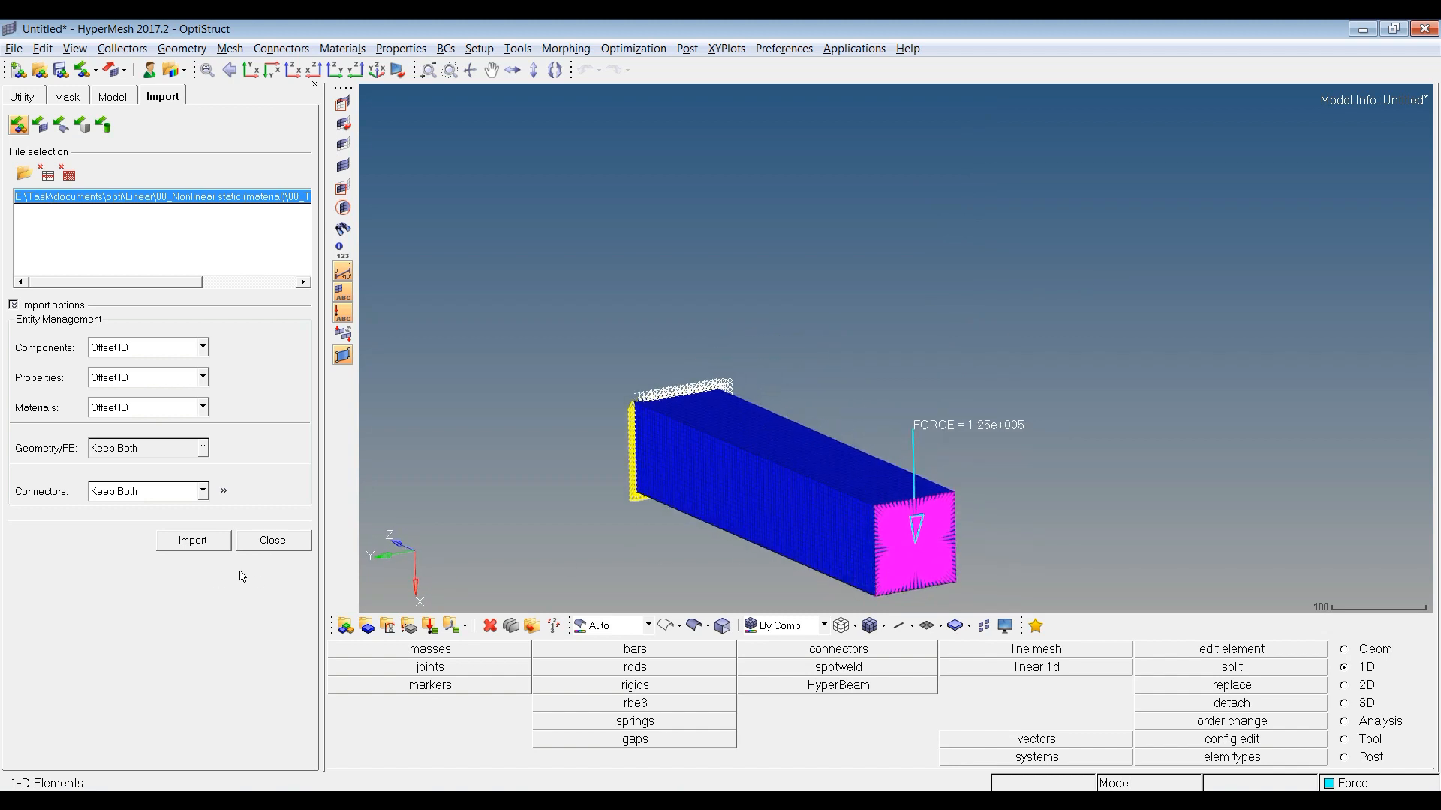
pyautogui.click(286, 545)
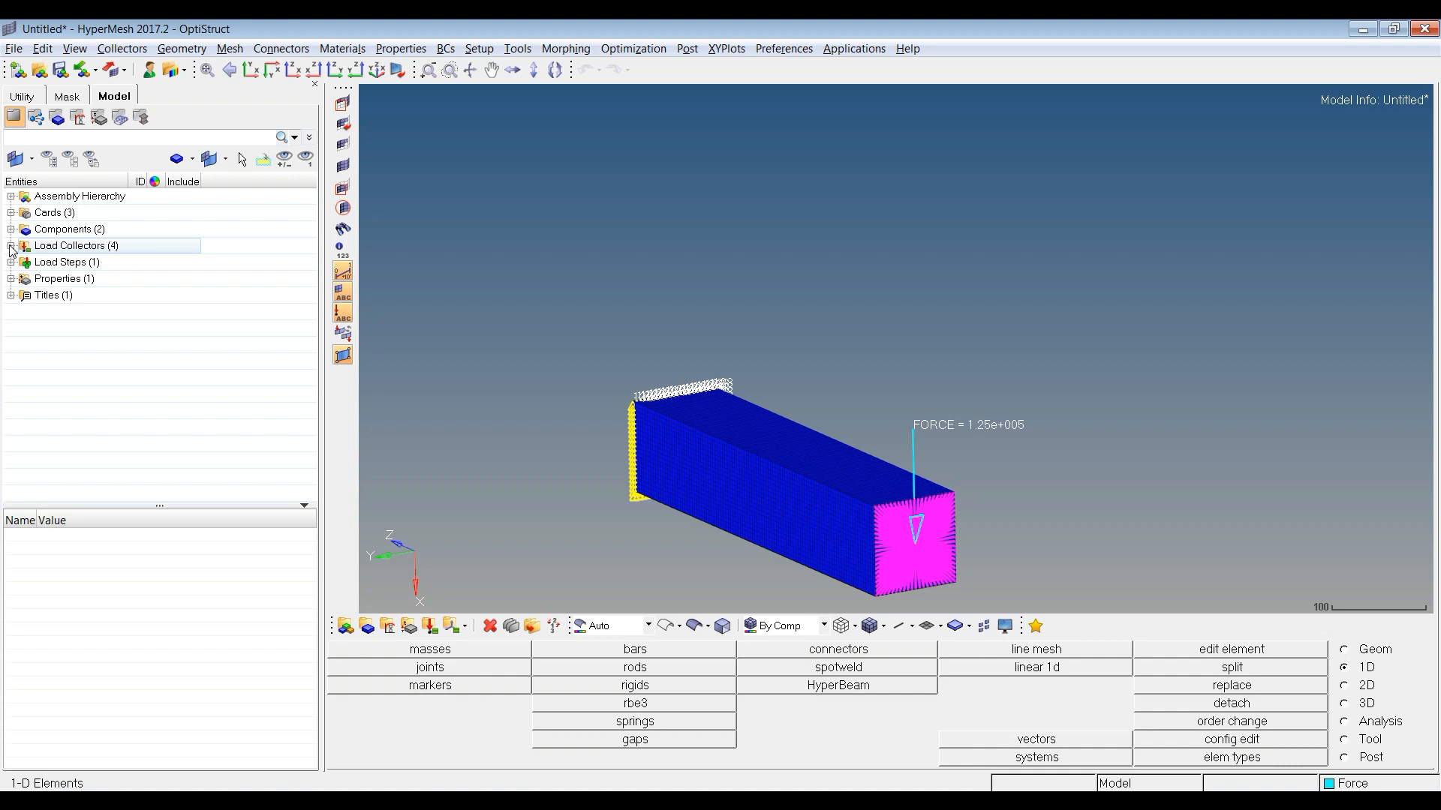
pyautogui.rightClick(228, 266)
pyautogui.moveTo(272, 269)
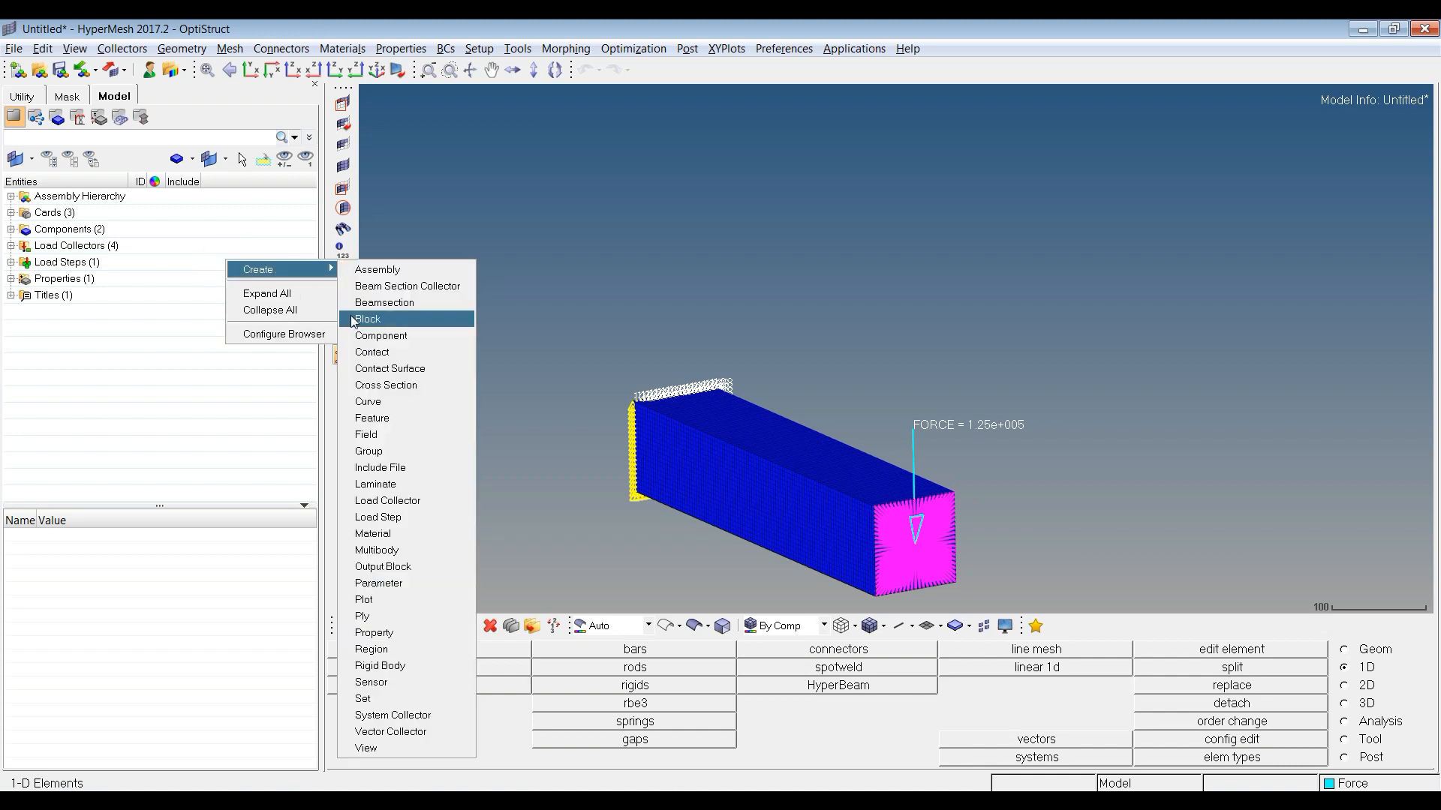
pyautogui.click(422, 503)
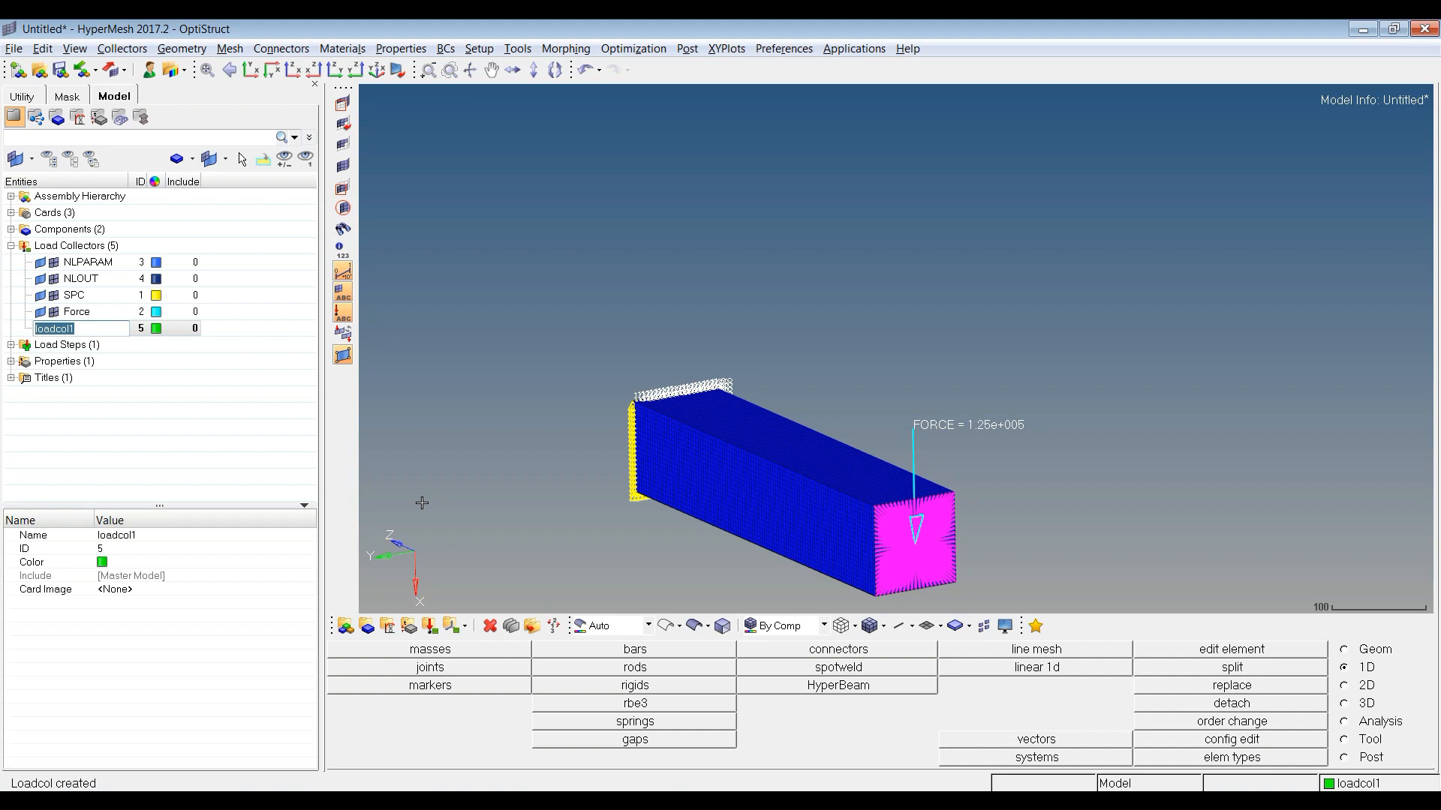
pyautogui.write('Stress_strain')
pyautogui.press('Return')
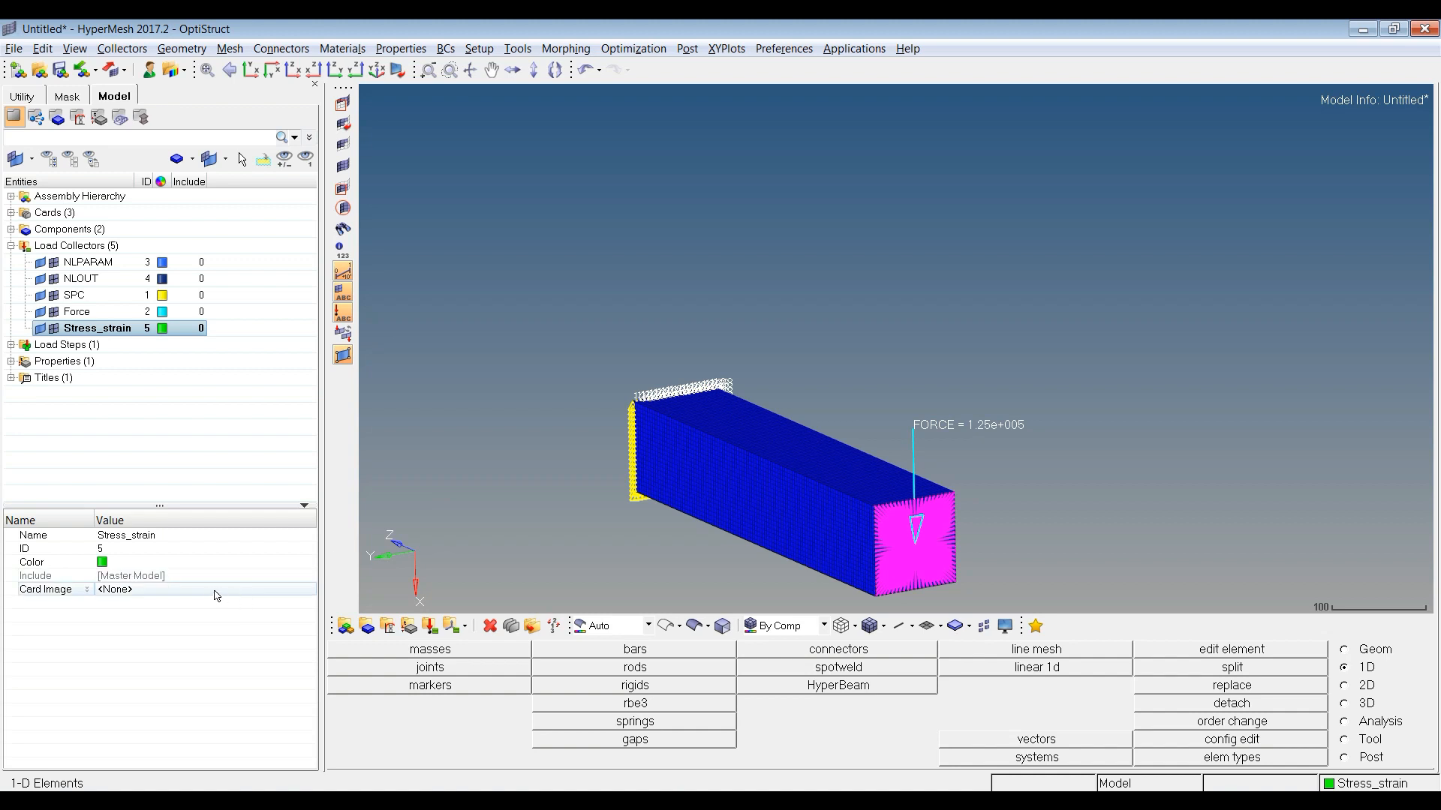
# Assign the TABLES1 card image to the Stress_strain load collector and set TABLES1_NUM to 3.
pyautogui.click(144, 590)
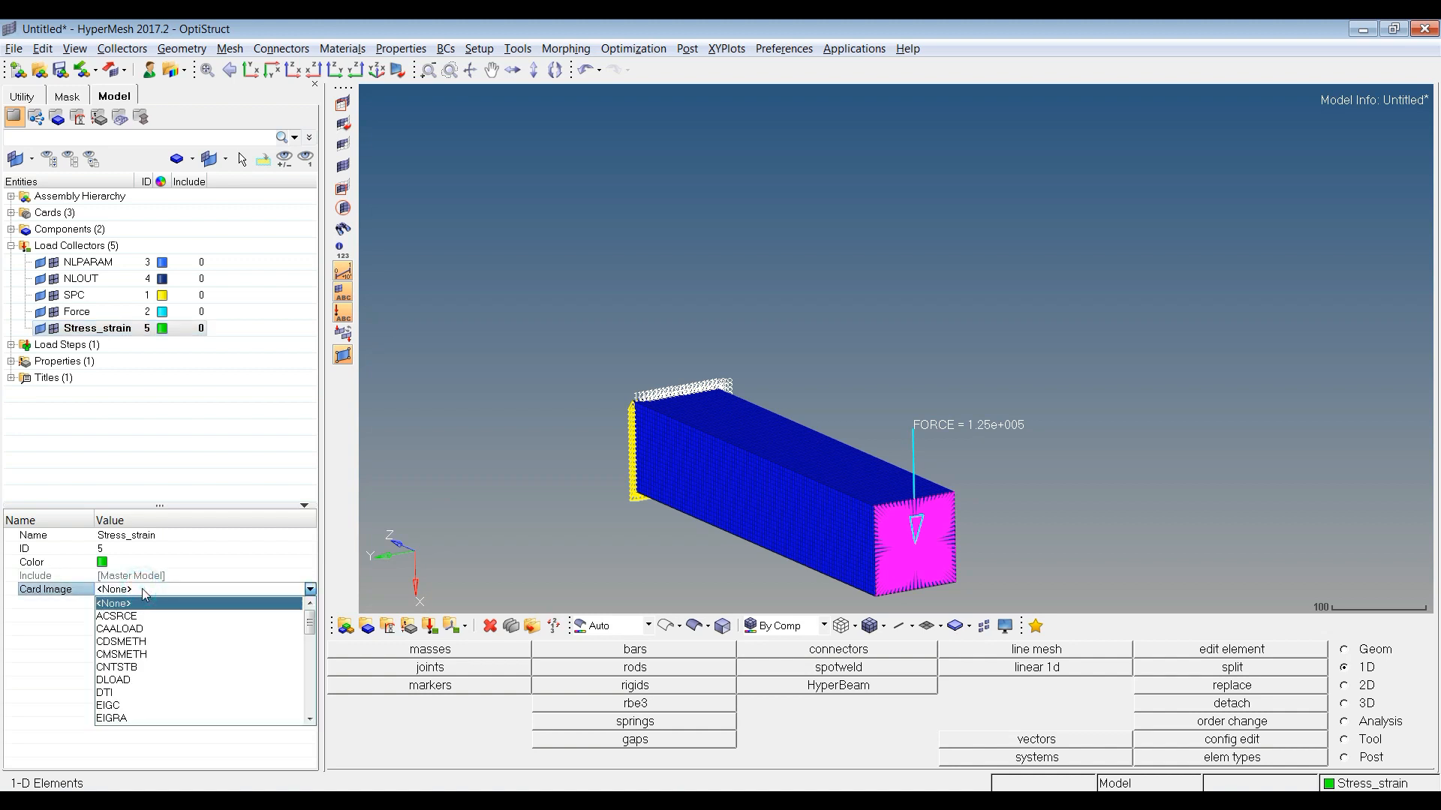
pyautogui.scroll(-3, 151, 694)
pyautogui.scroll(-3, 150, 697)
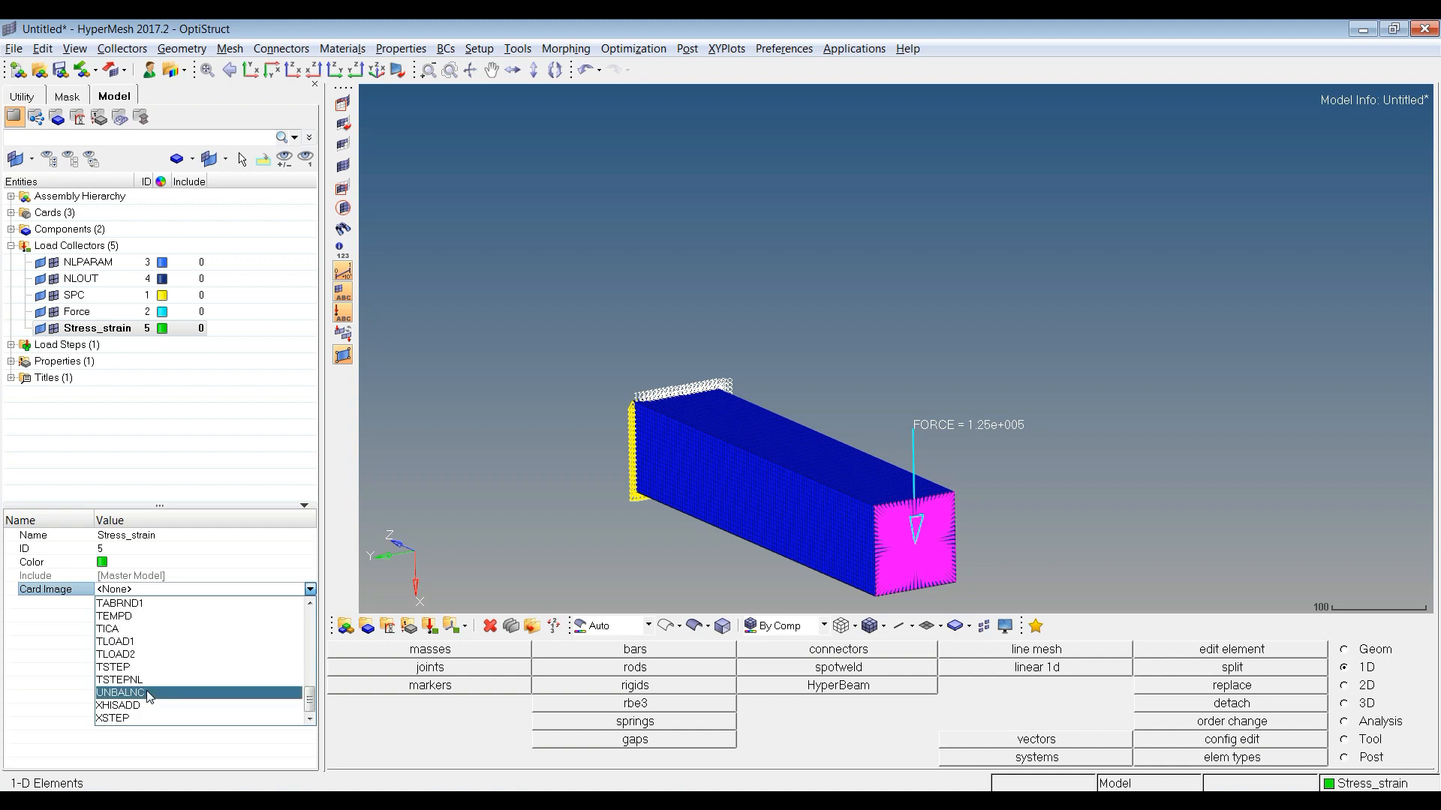
pyautogui.scroll(2, 149, 696)
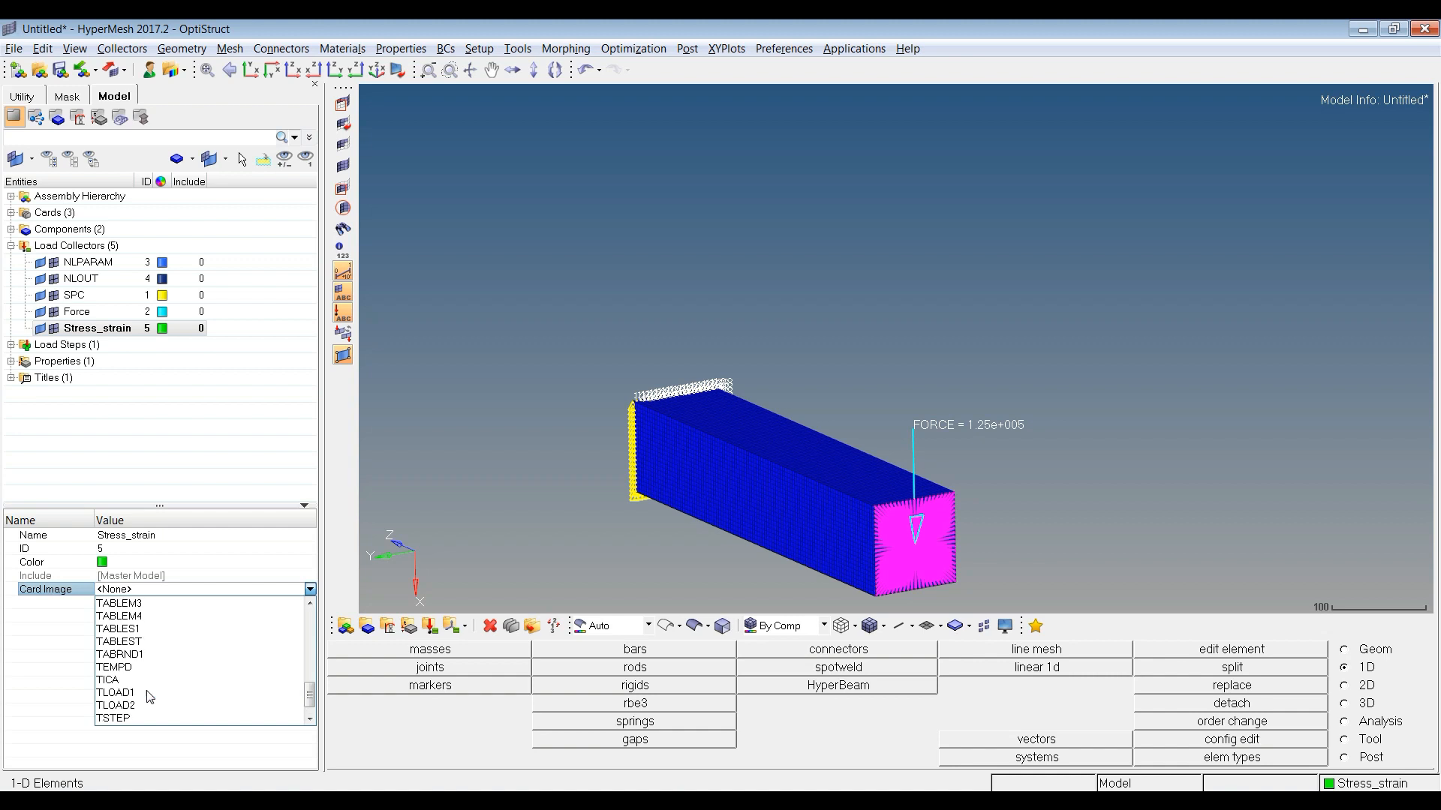
pyautogui.click(139, 630)
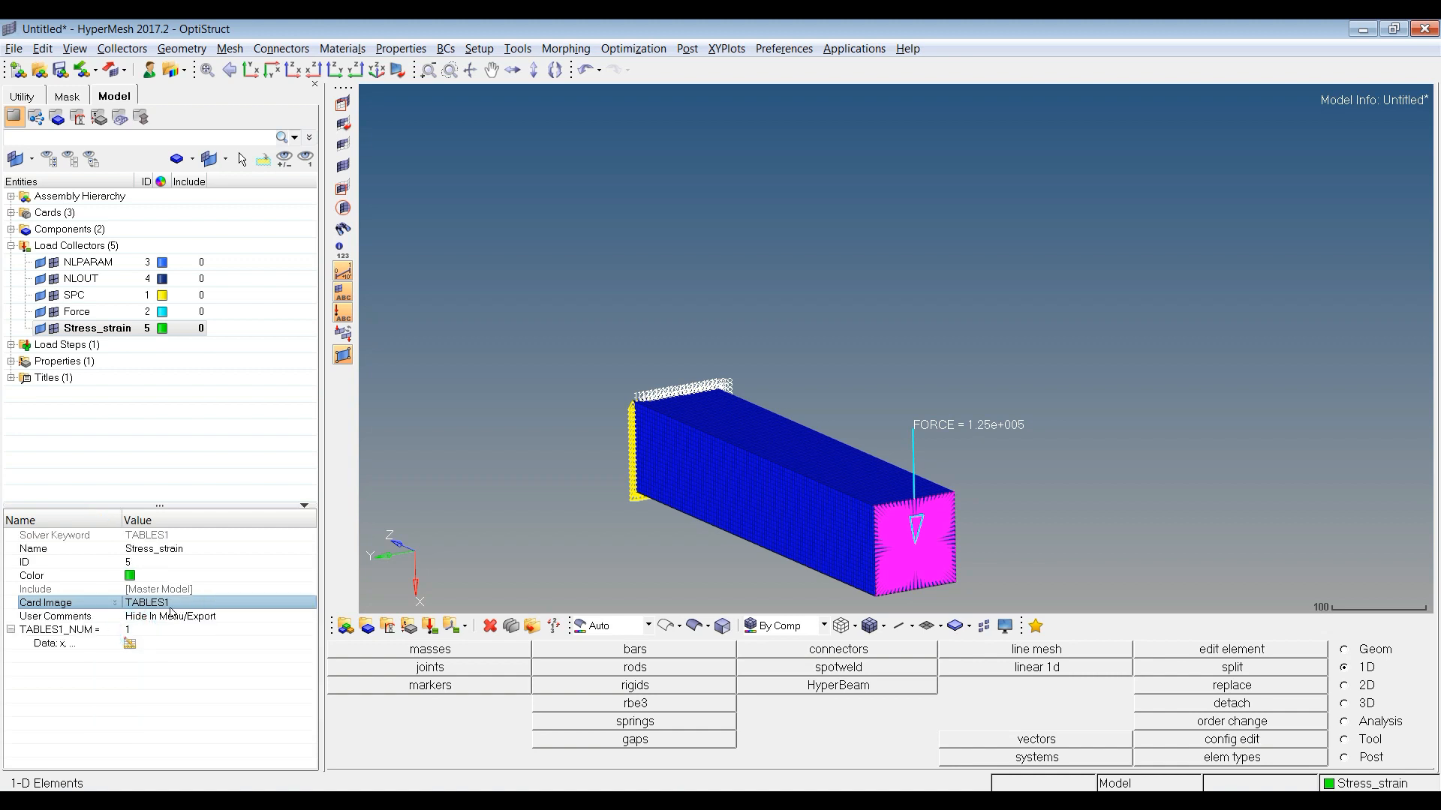
pyautogui.click(130, 632)
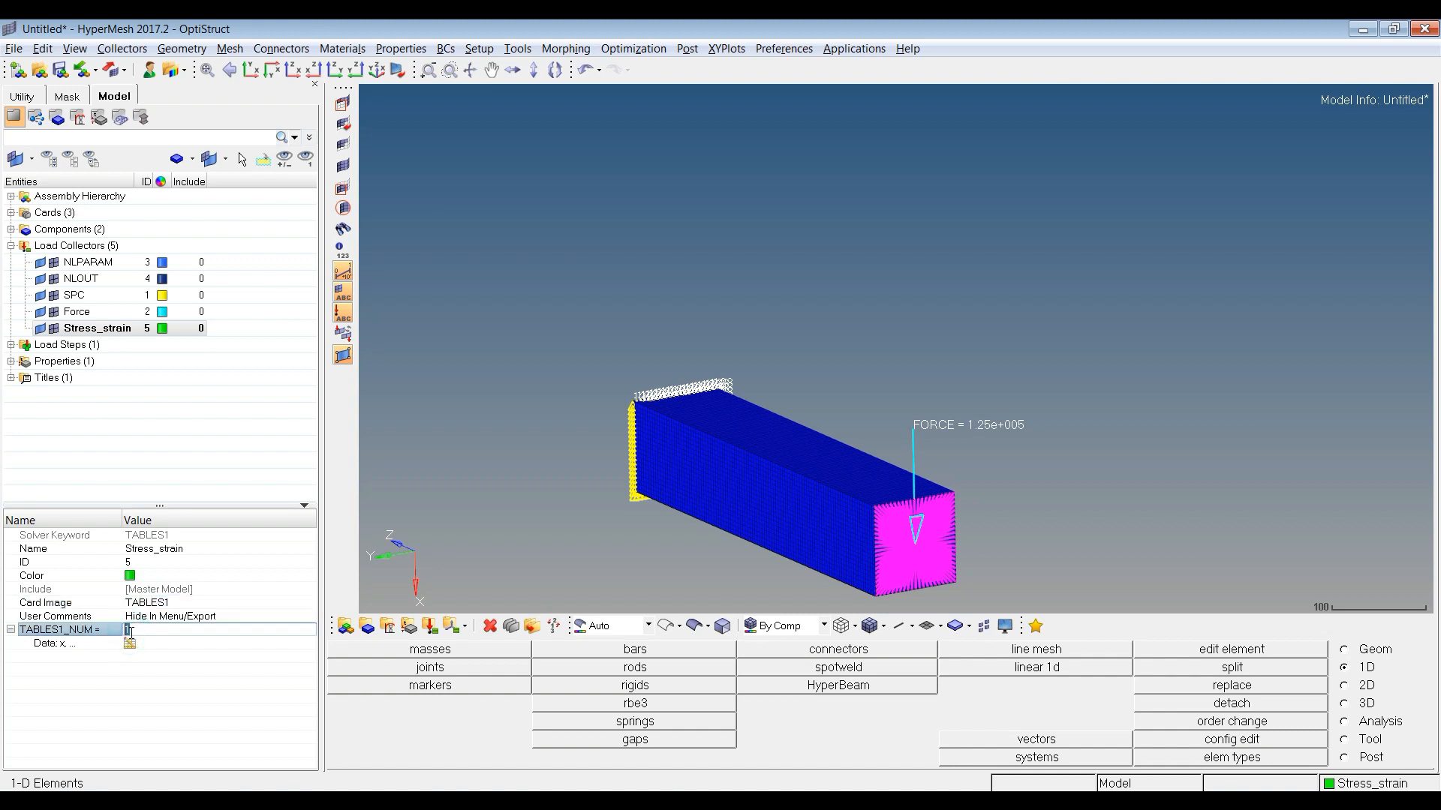
pyautogui.write('3')
pyautogui.press('Return')
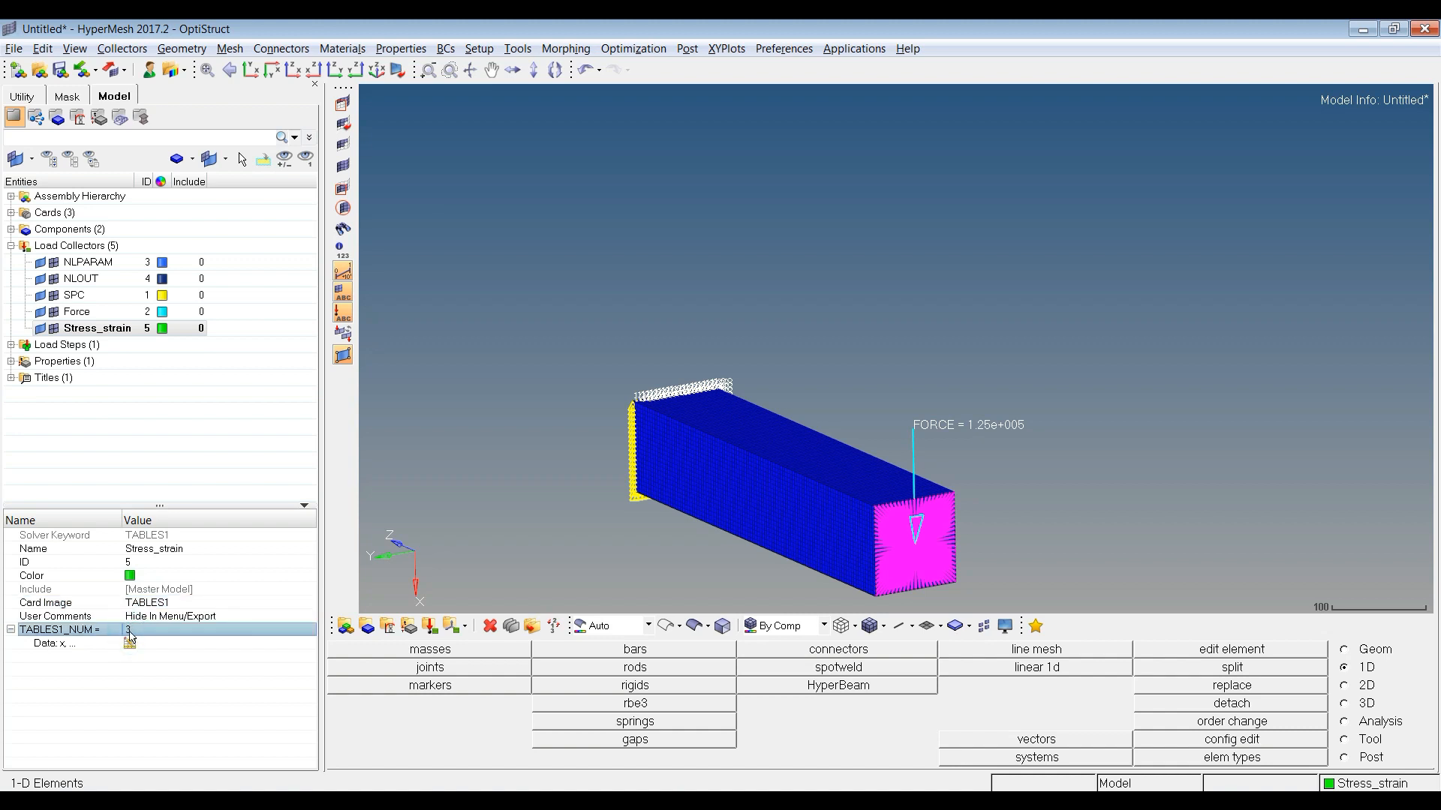
# In the TABLES1 data table, set y to 250 in the first row and enter x 0.1, y 300 in the second.
pyautogui.click(130, 643)
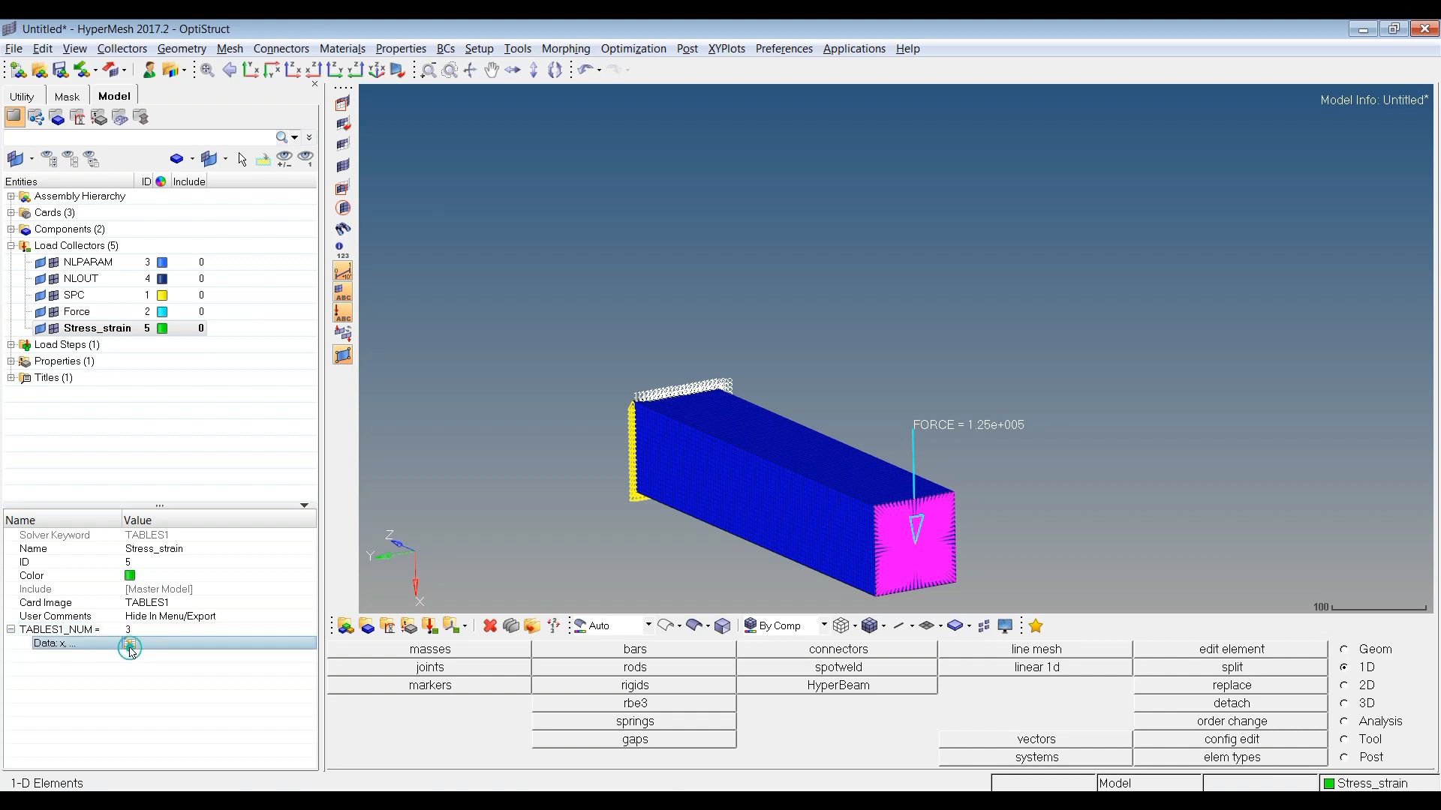
pyautogui.click(130, 643)
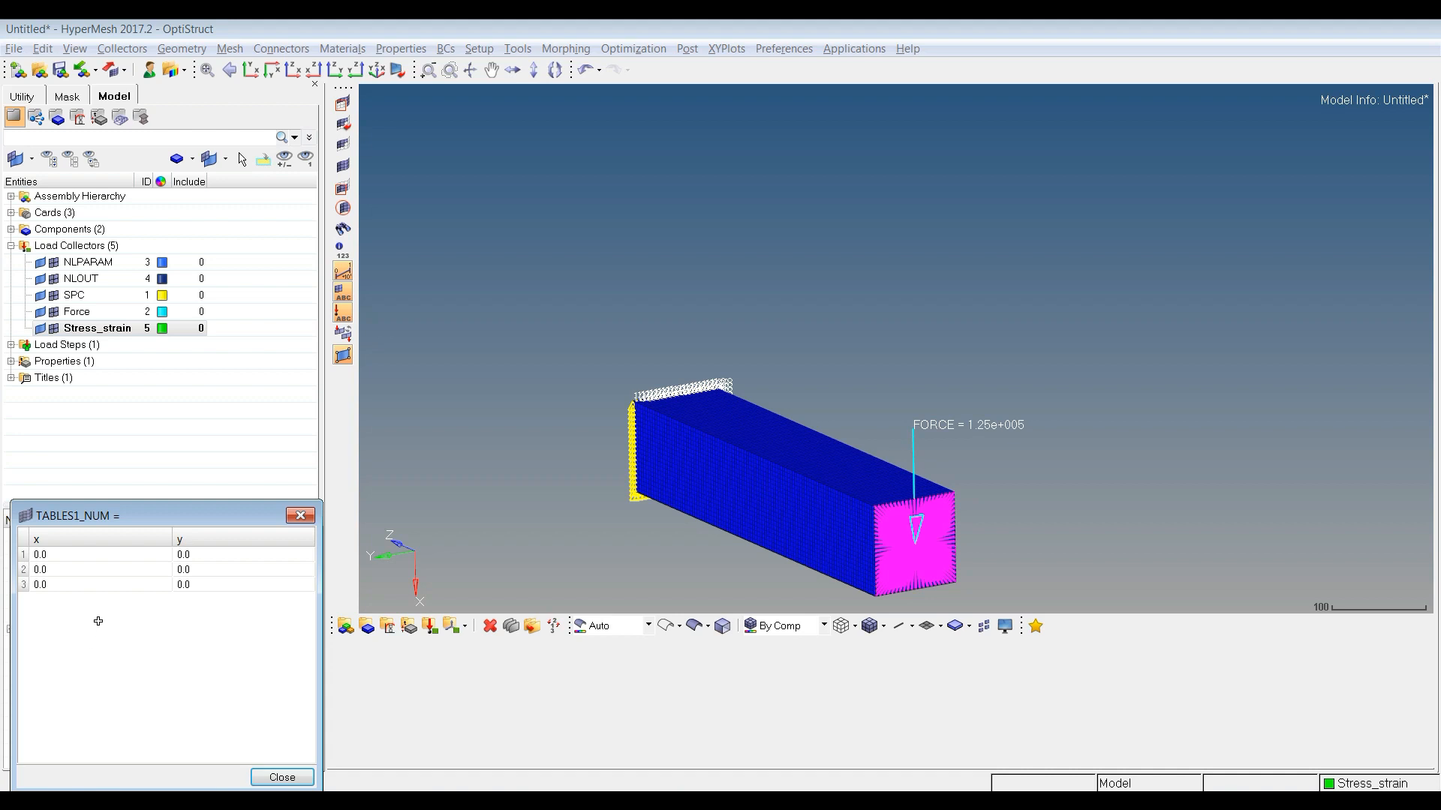
pyautogui.click(203, 553)
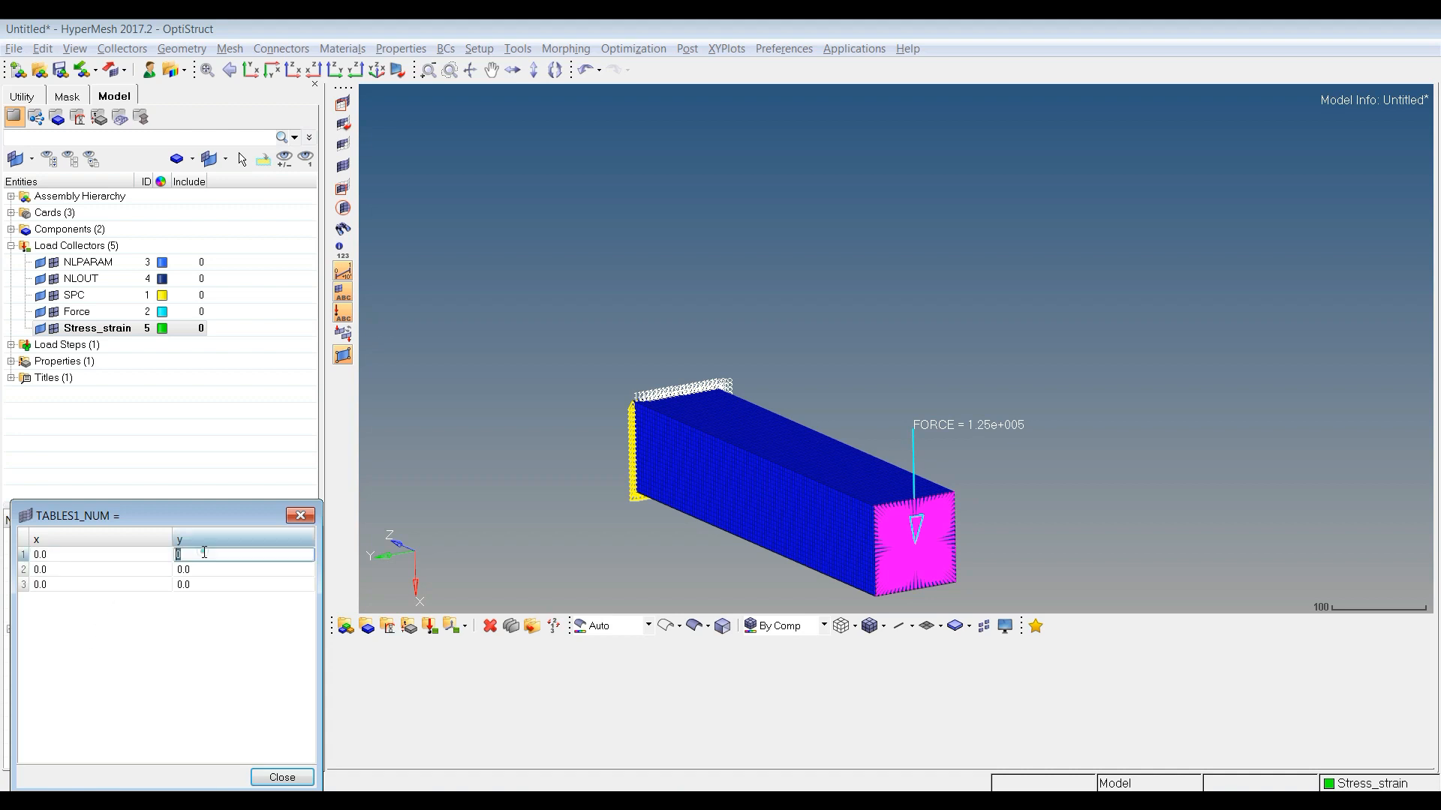
pyautogui.write('250')
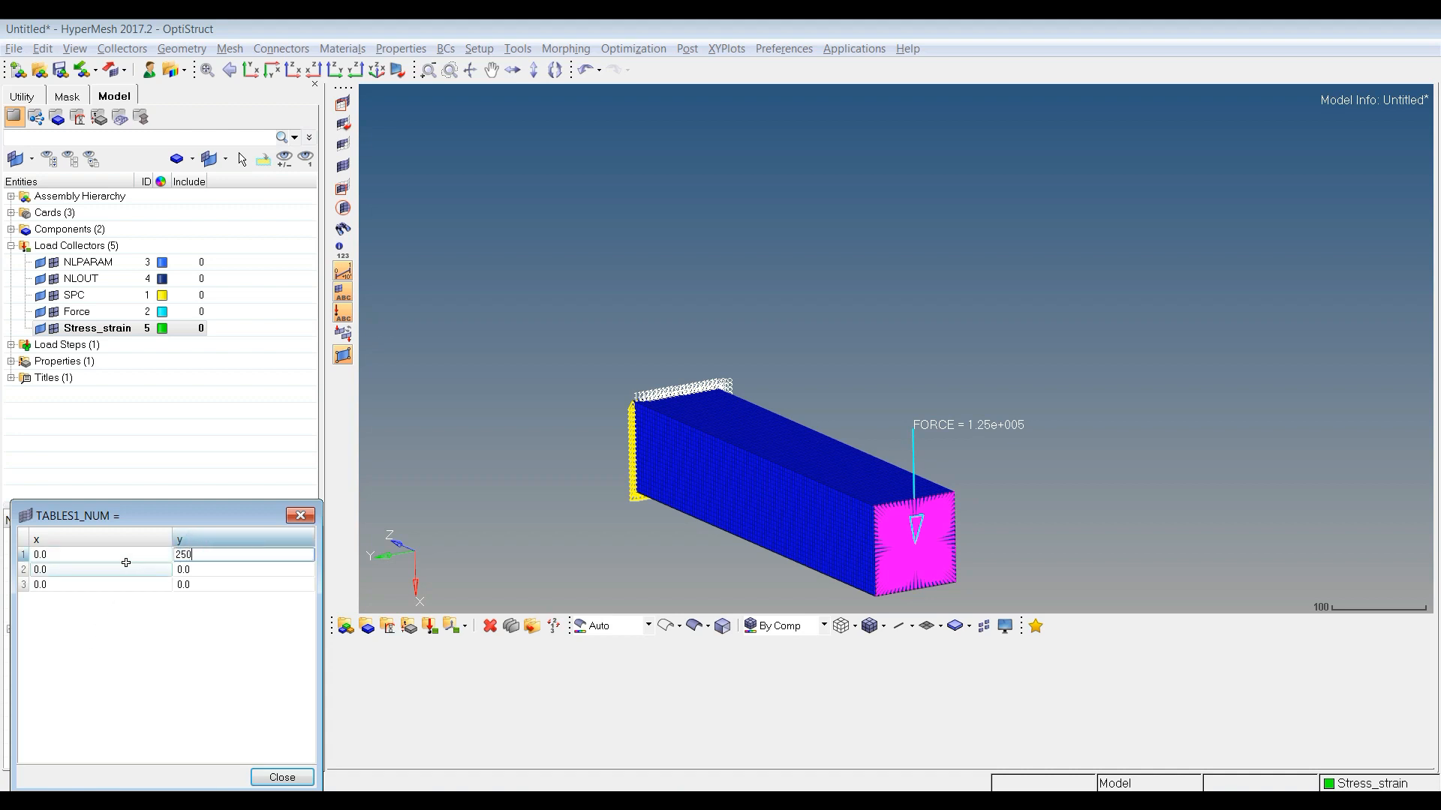
pyautogui.click(124, 569)
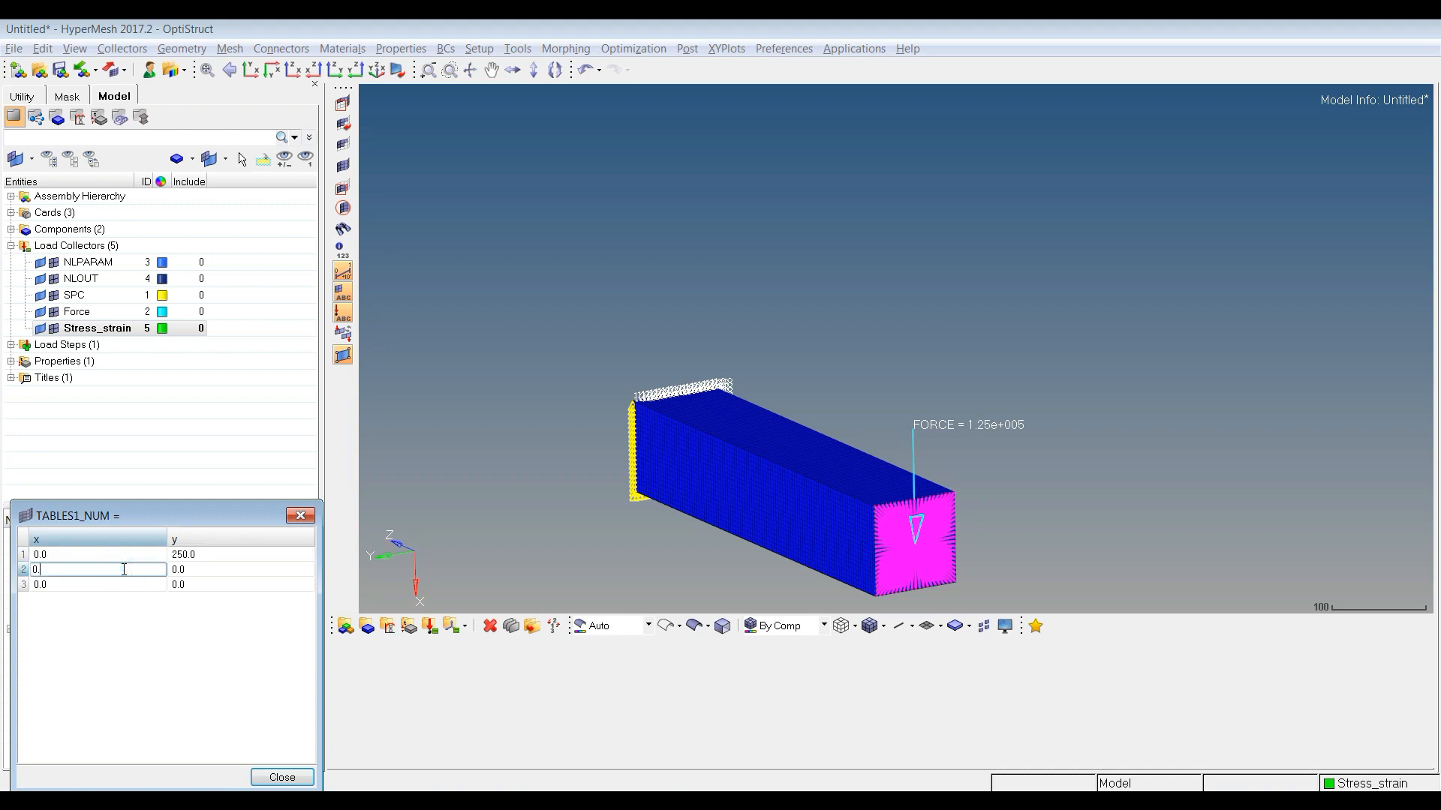
pyautogui.write('0.1')
pyautogui.click(196, 570)
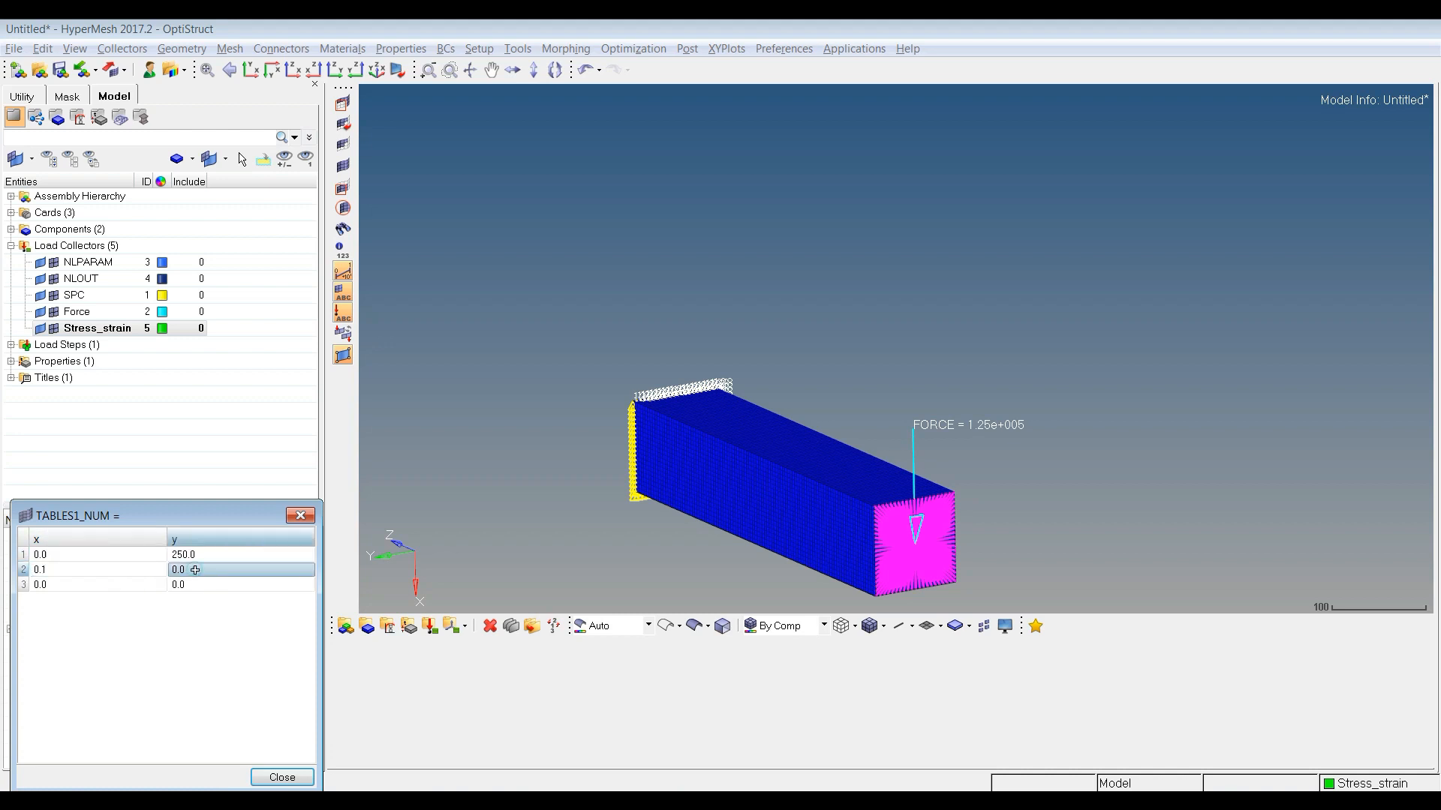
pyautogui.write('300')
pyautogui.press('Return')
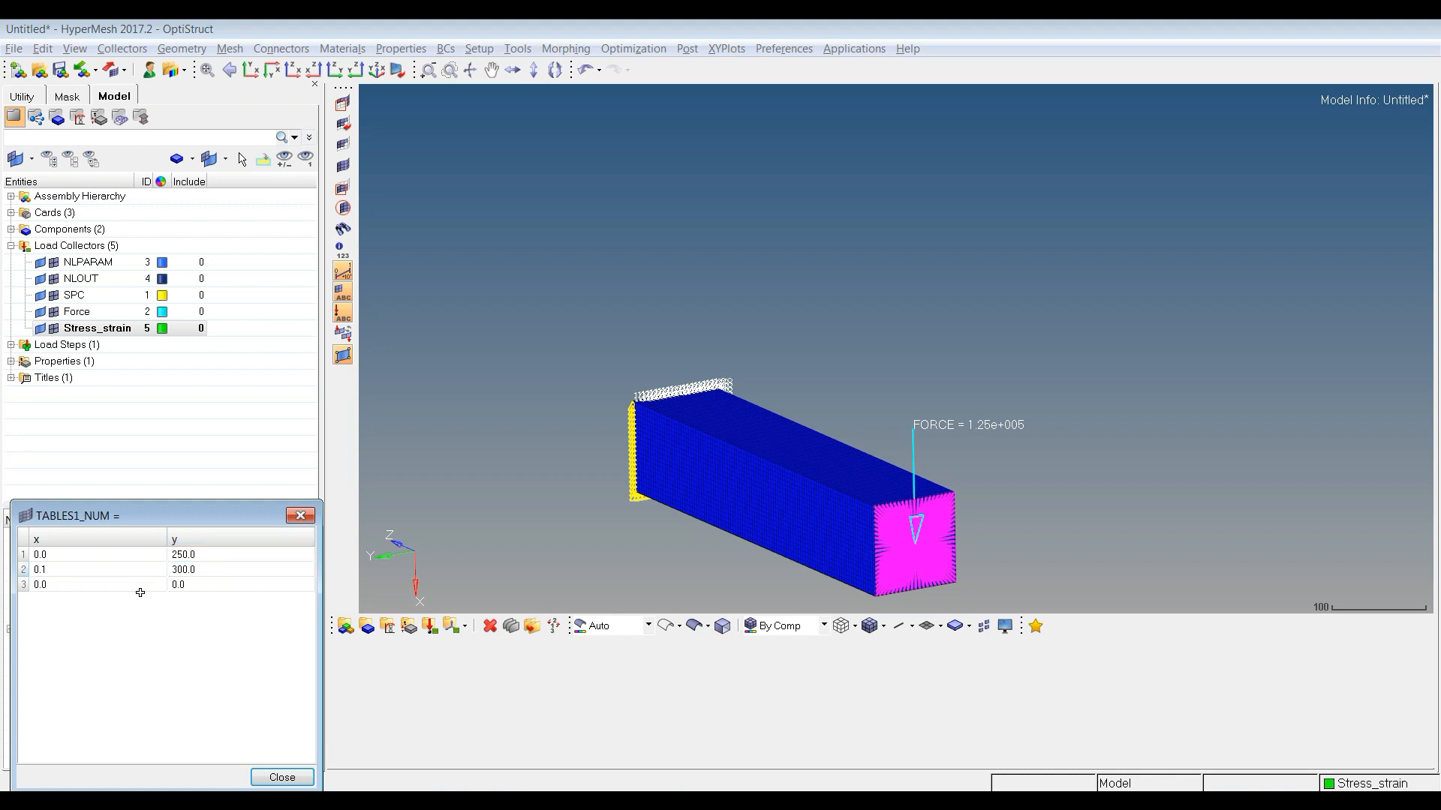
# Enter x 0.2 and y 400 in the third row of the TABLES1 data and close the table.
pyautogui.click(133, 590)
pyautogui.click(133, 590)
pyautogui.write('0.2')
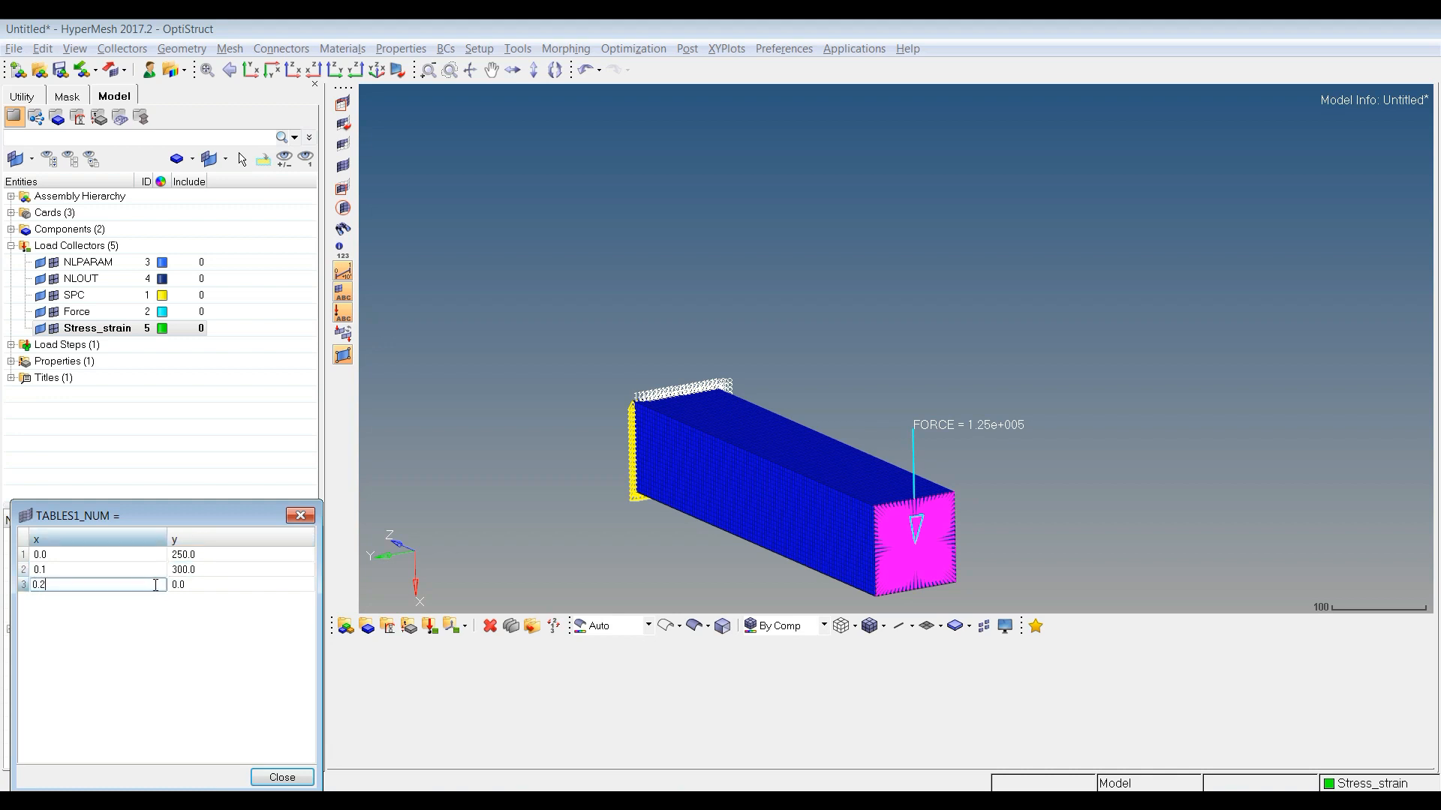
pyautogui.click(204, 584)
pyautogui.click(206, 585)
pyautogui.write('400')
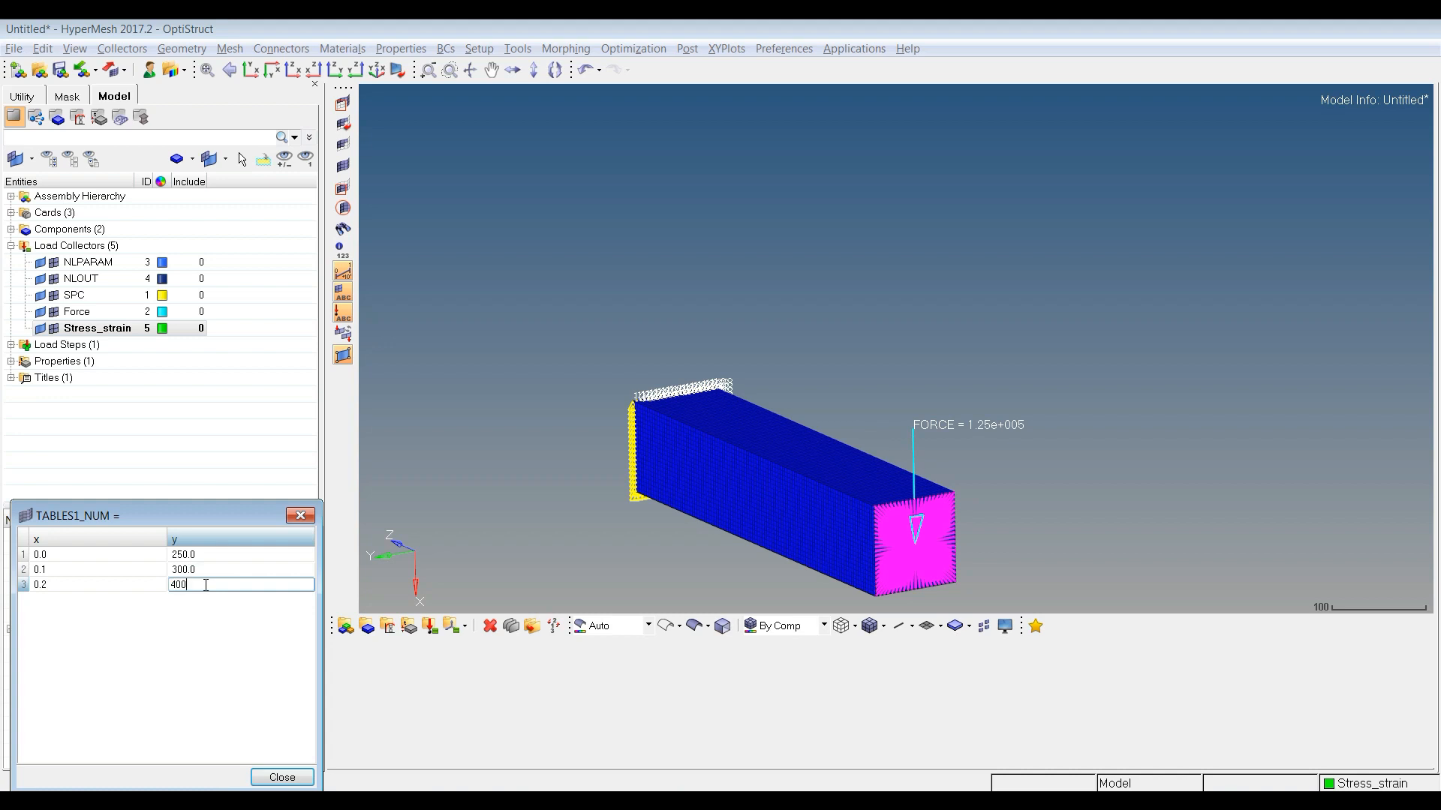
pyautogui.click(240, 697)
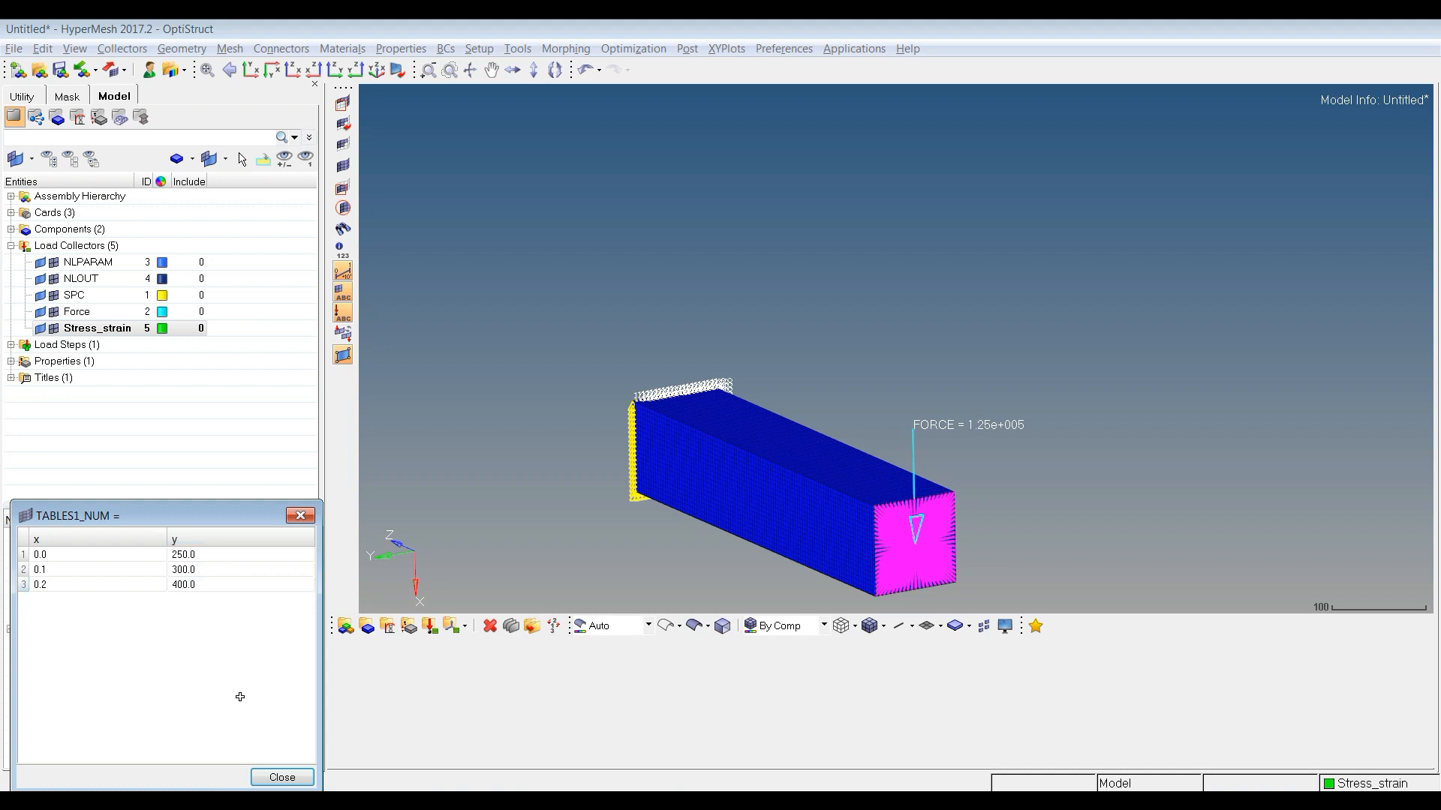
pyautogui.click(277, 777)
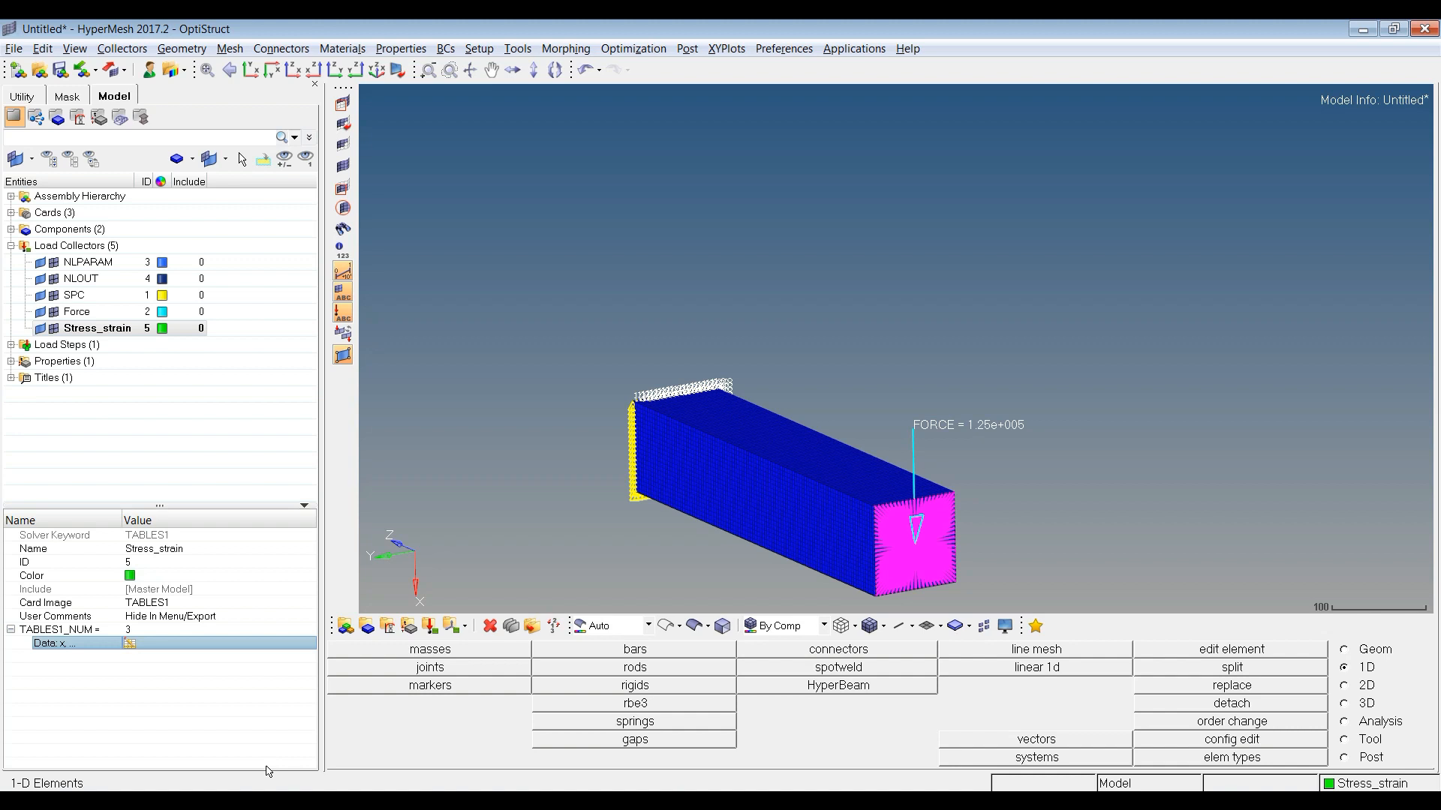
# Create a new material named Steel.
pyautogui.rightClick(241, 340)
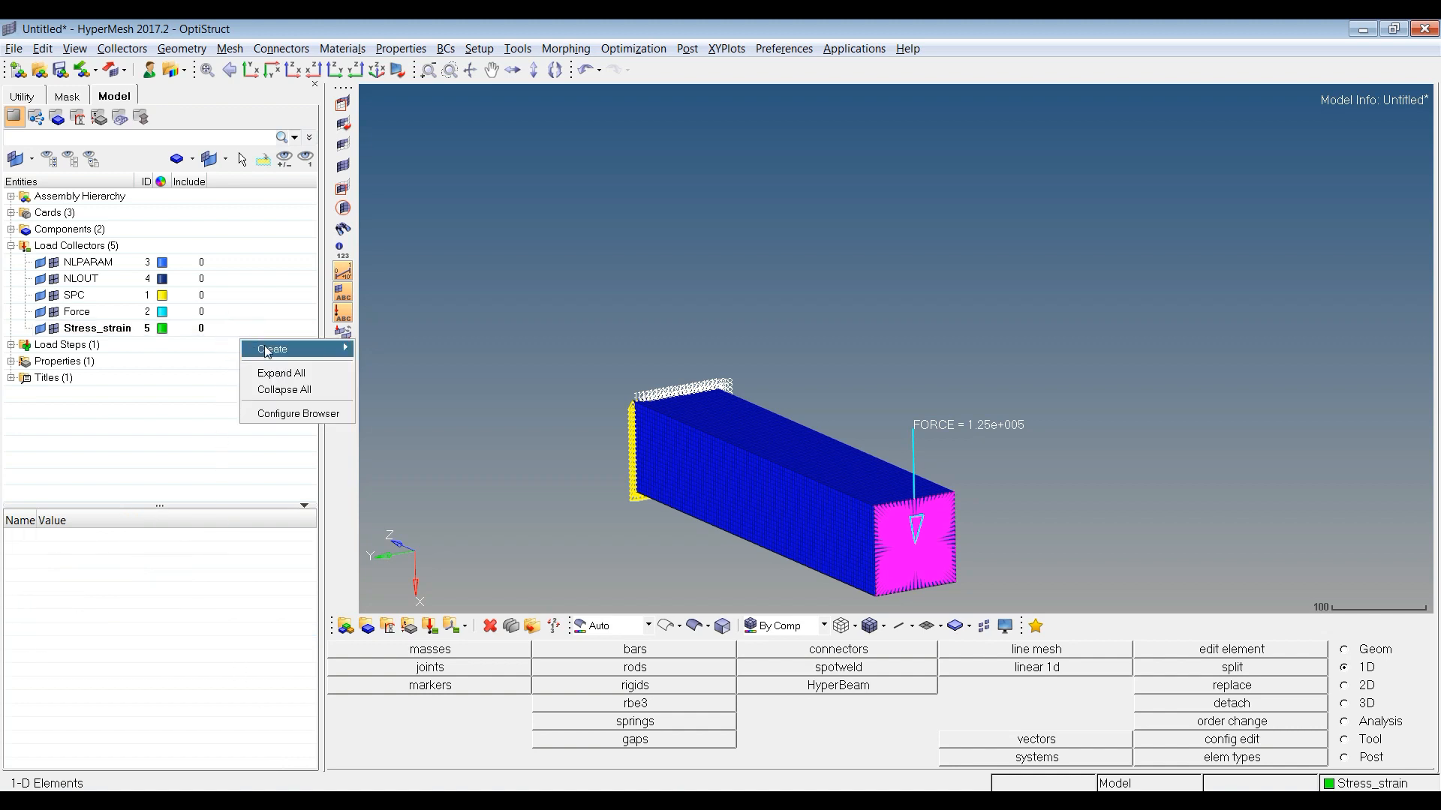
pyautogui.moveTo(266, 351)
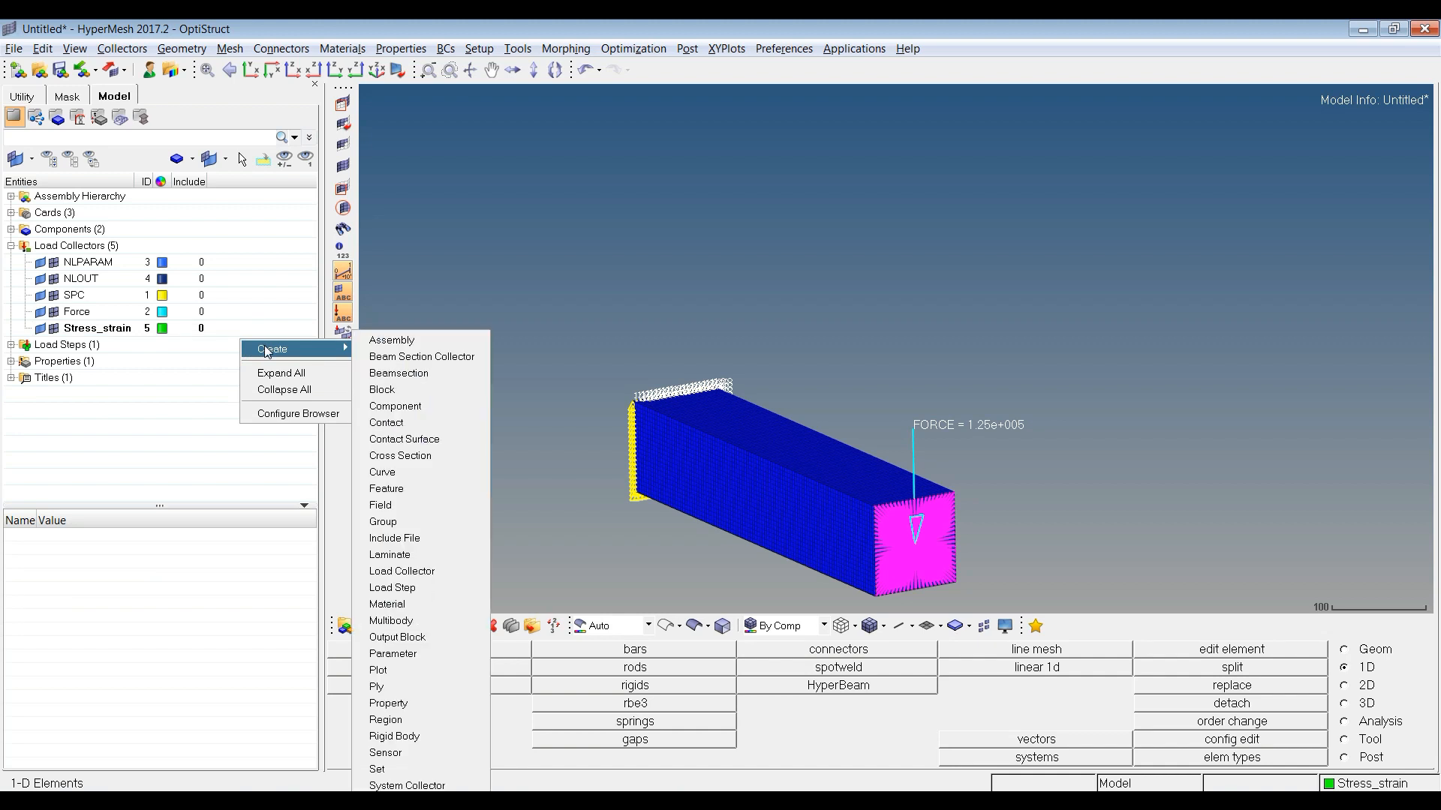
pyautogui.click(433, 617)
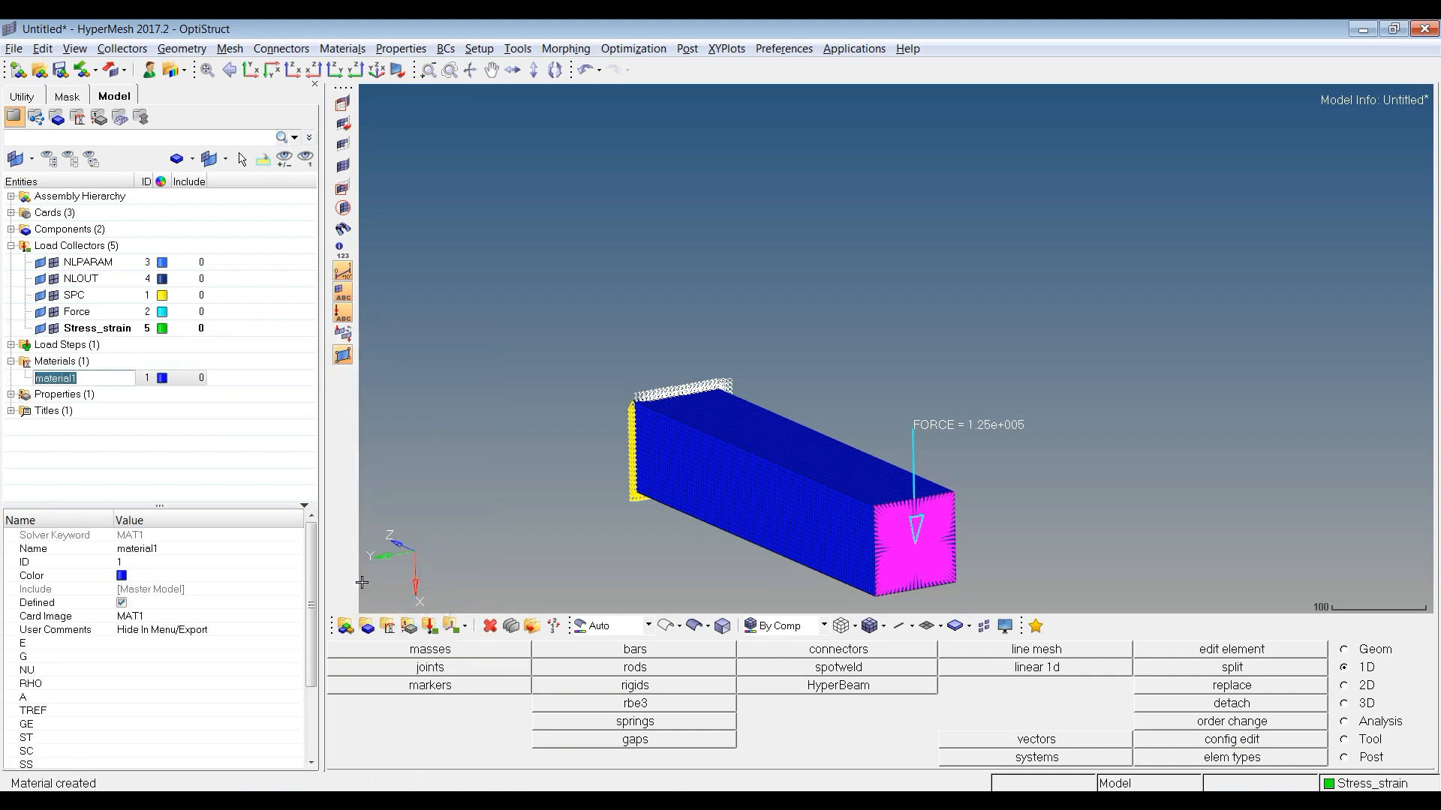
pyautogui.write('Steel')
pyautogui.press('Return')
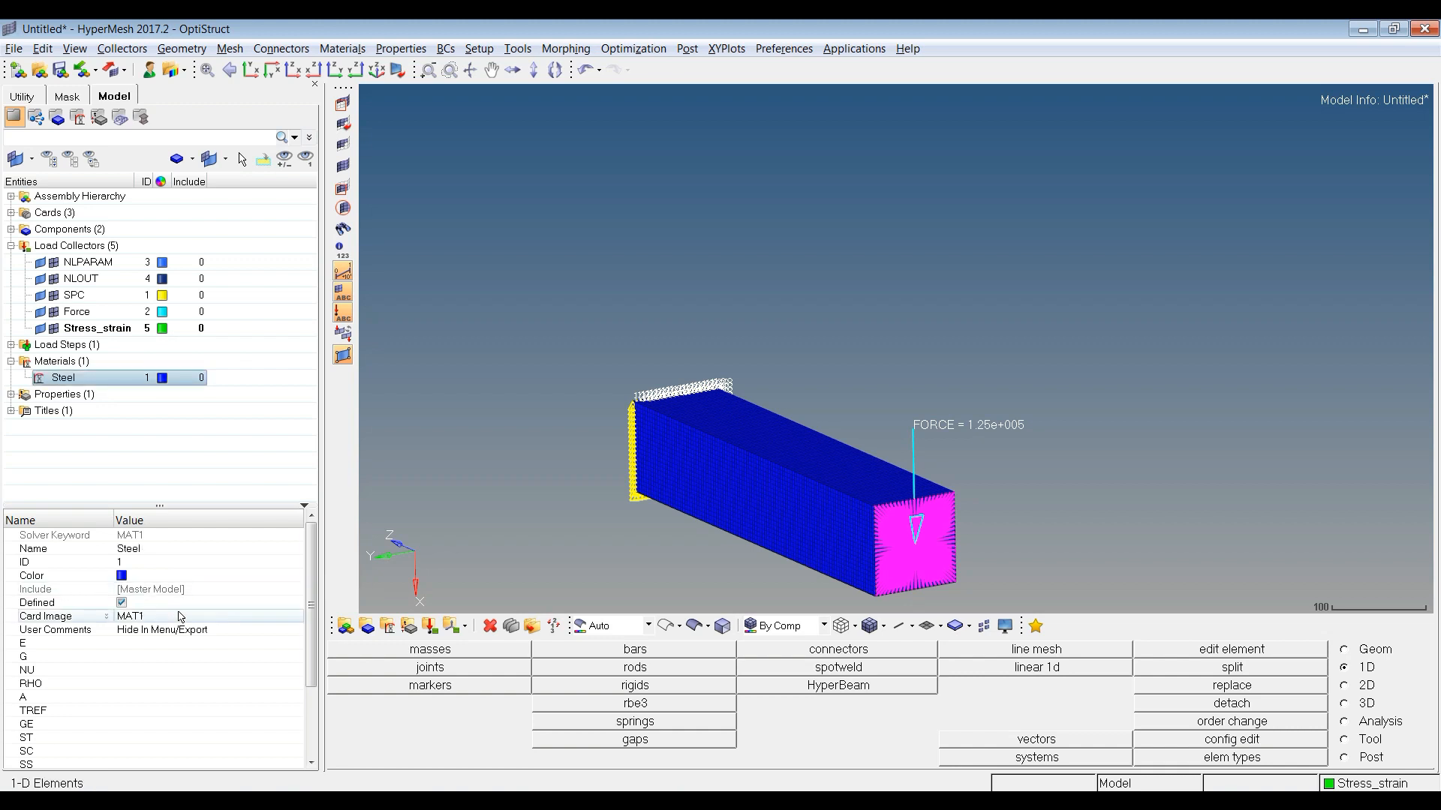
# Set the Steel material's E to 210000, NU to 0.3 and RHO to 7.85e-009.
pyautogui.click(134, 643)
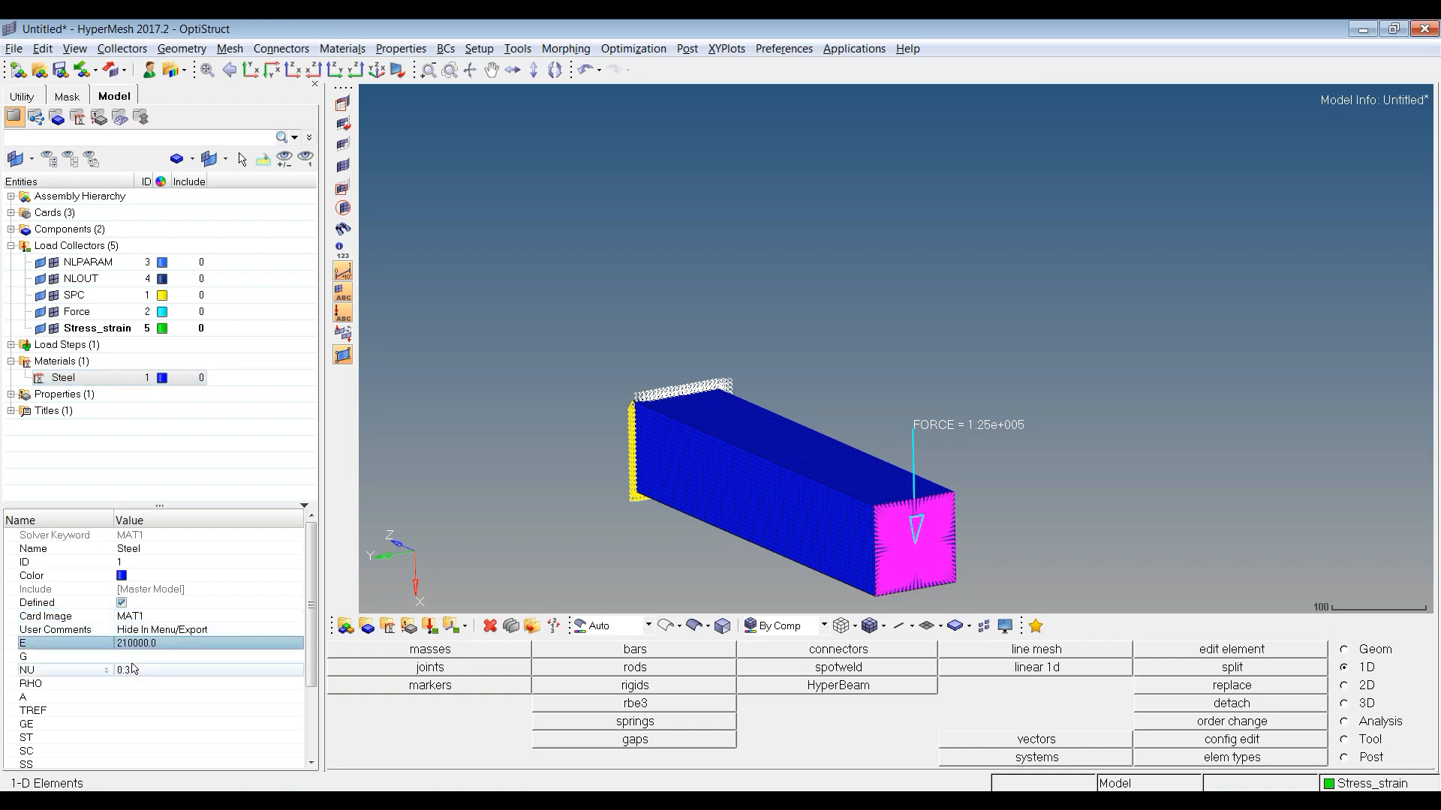
pyautogui.click(132, 669)
pyautogui.click(133, 682)
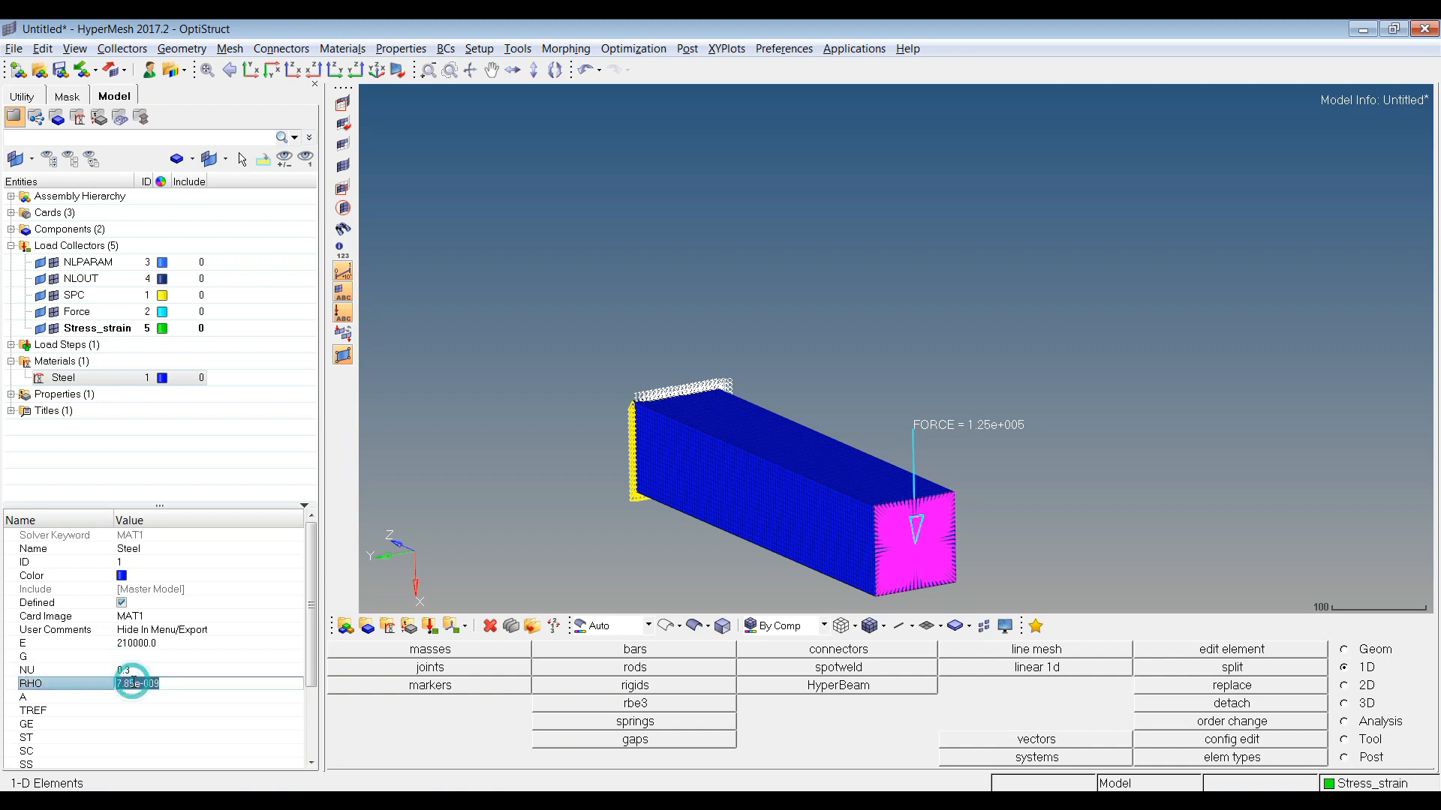
pyautogui.press('Return')
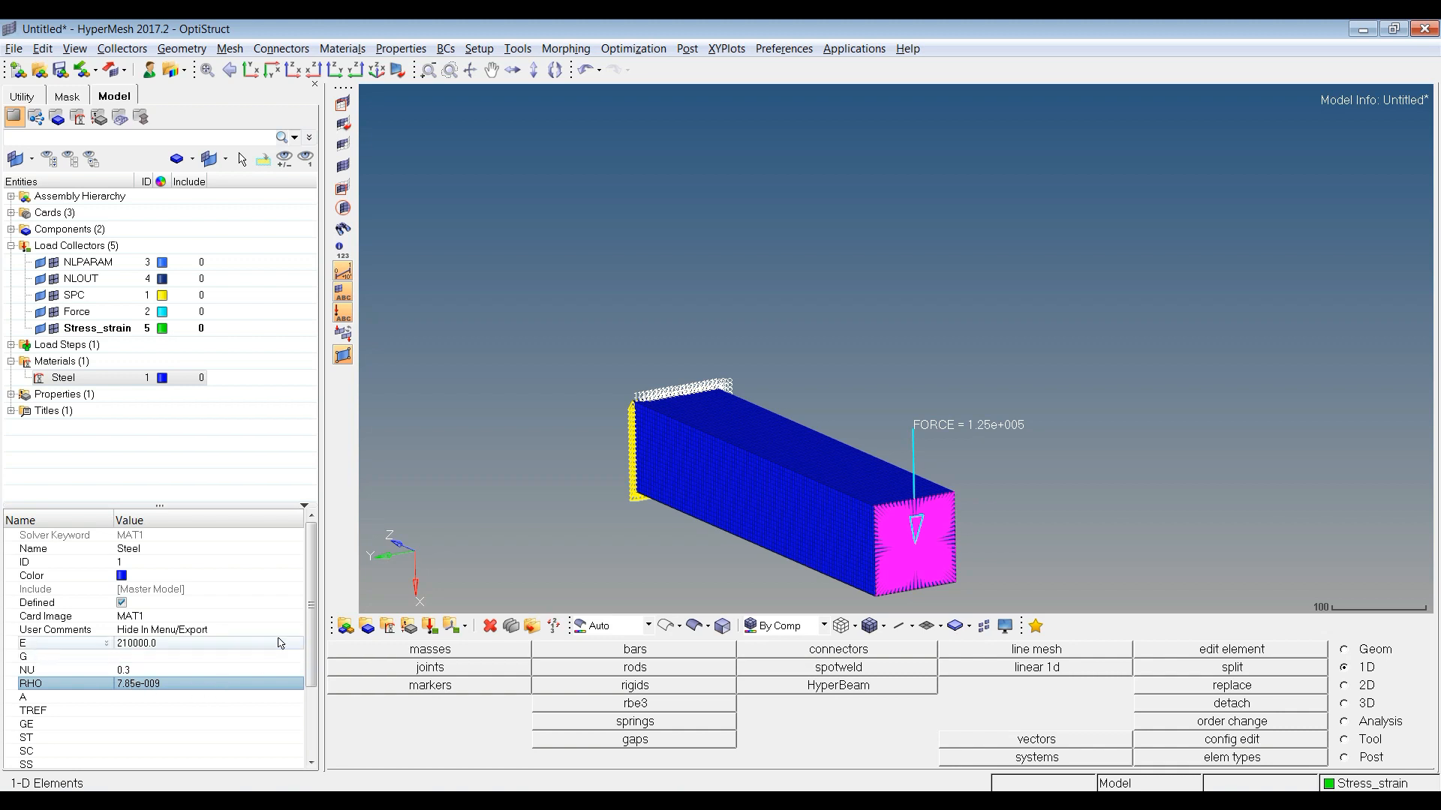
# Enable MATS1 for the Steel material and assign the Stress_strain load collector as its TID.
pyautogui.moveTo(312, 608); pyautogui.dragTo(317, 687)
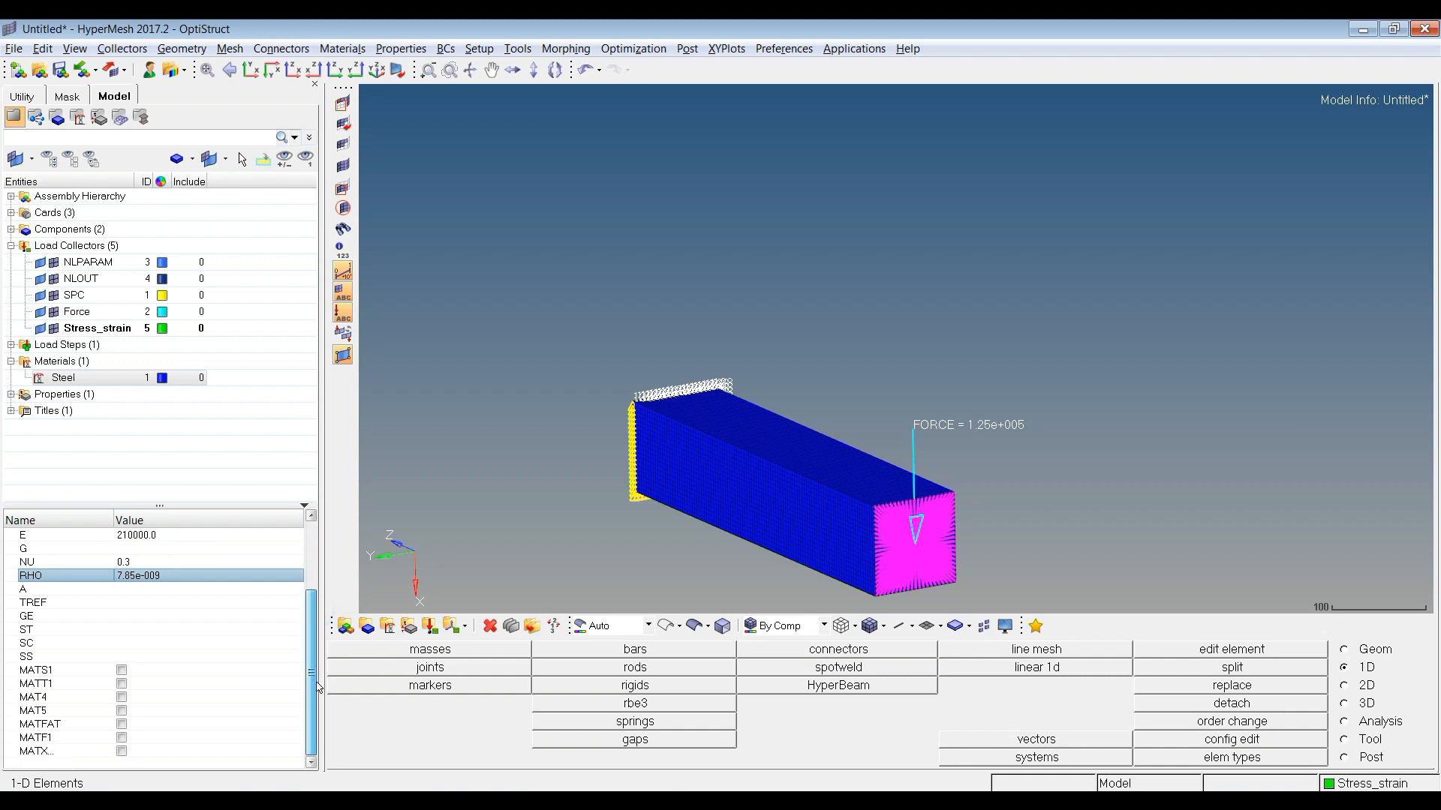
pyautogui.click(121, 670)
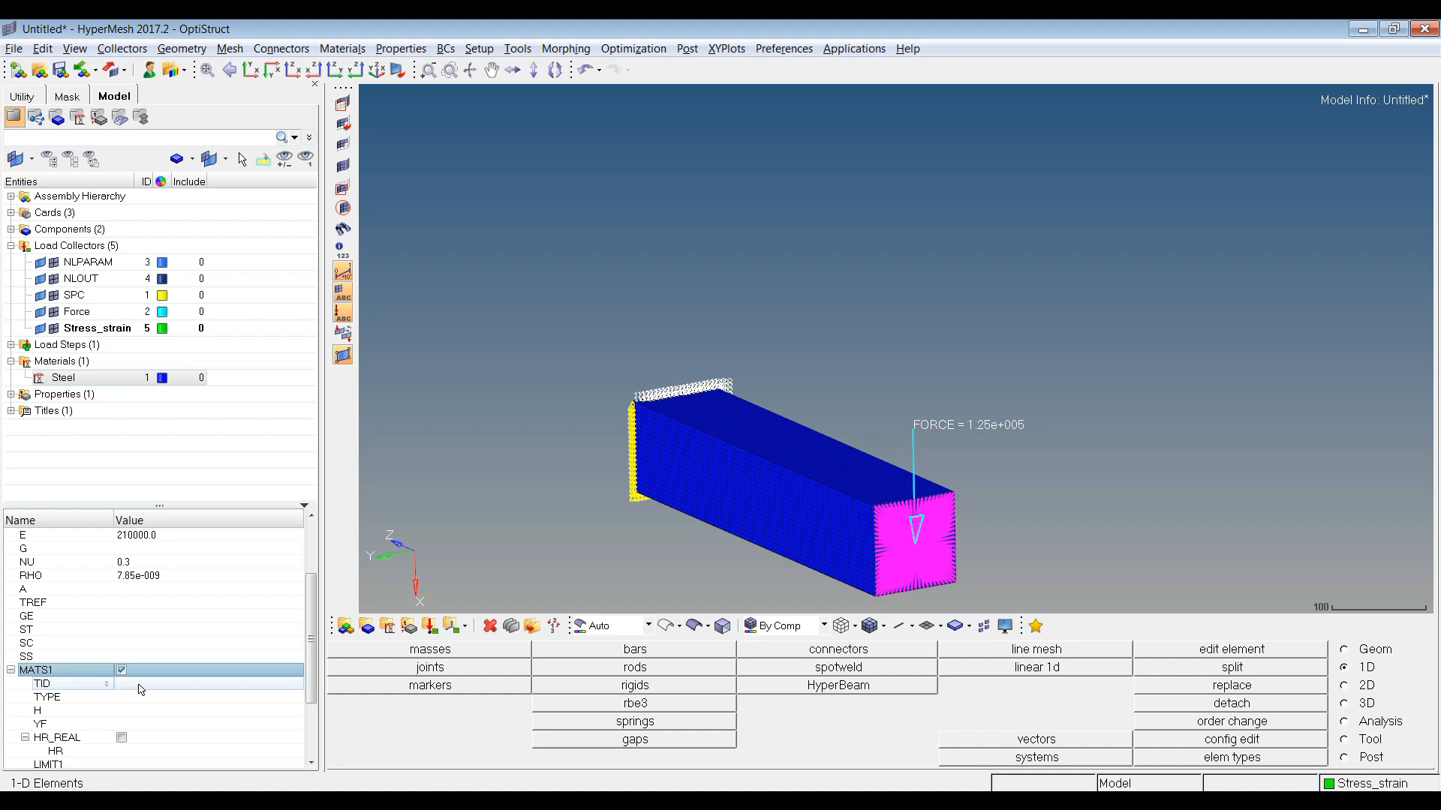
pyautogui.click(141, 689)
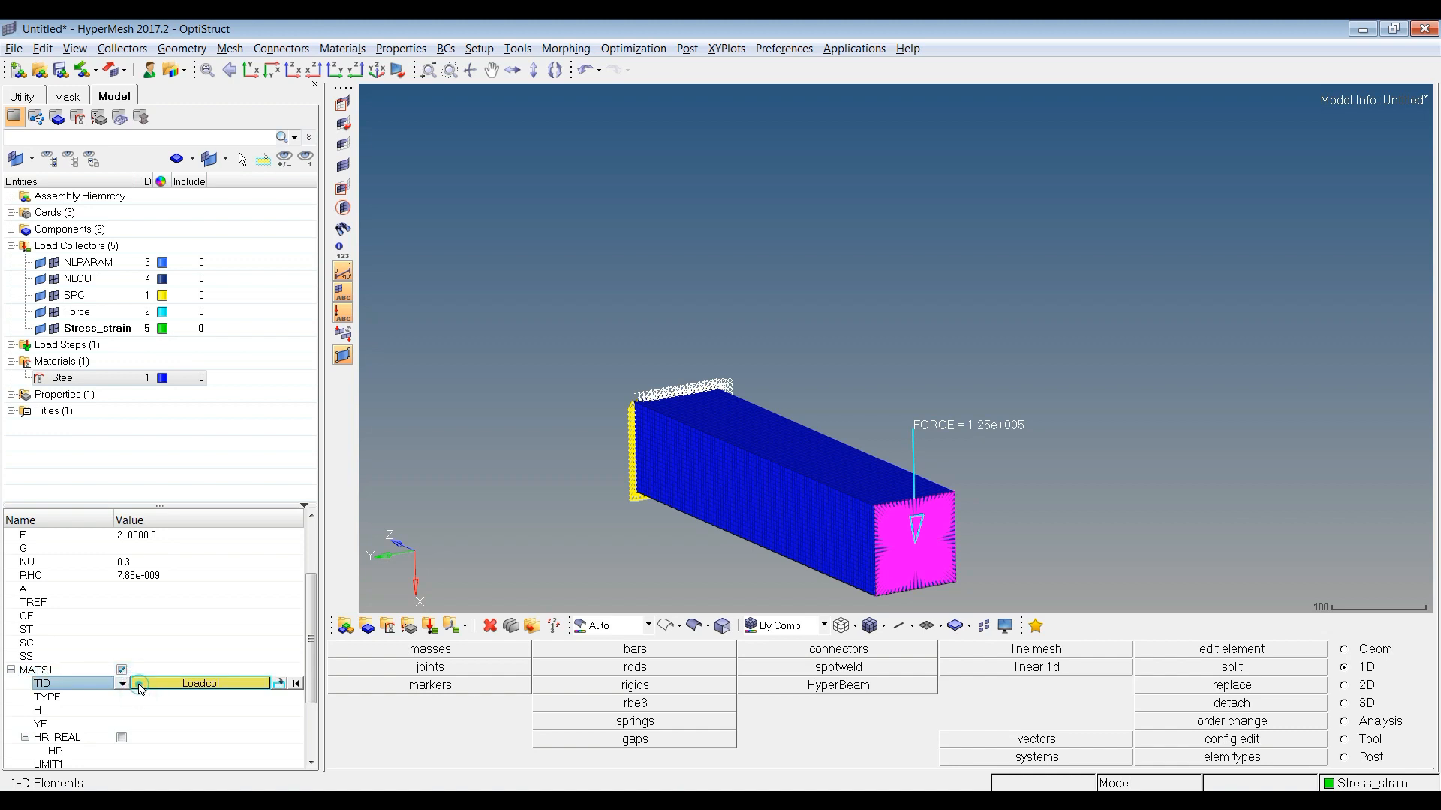
pyautogui.click(143, 689)
pyautogui.click(90, 663)
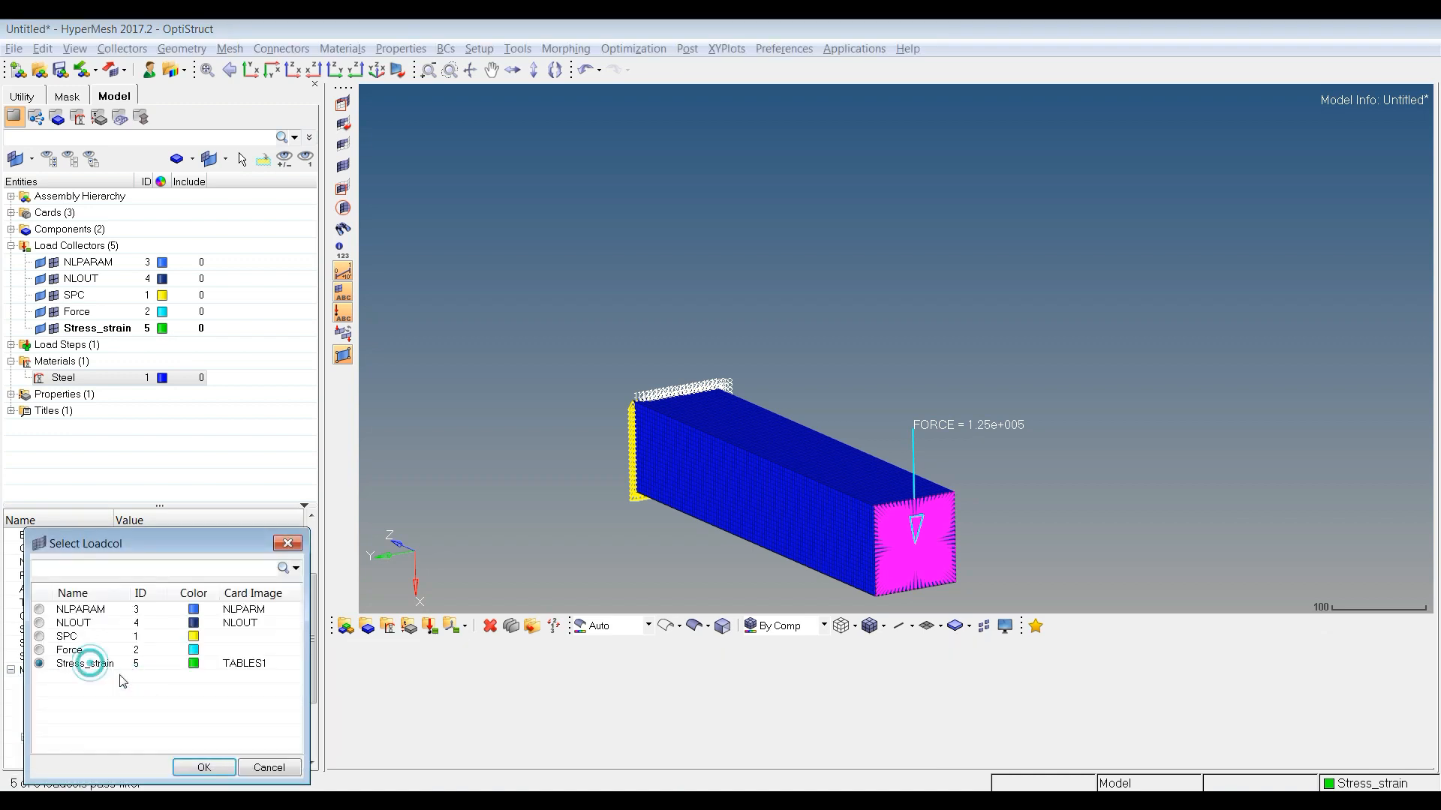
pyautogui.click(203, 771)
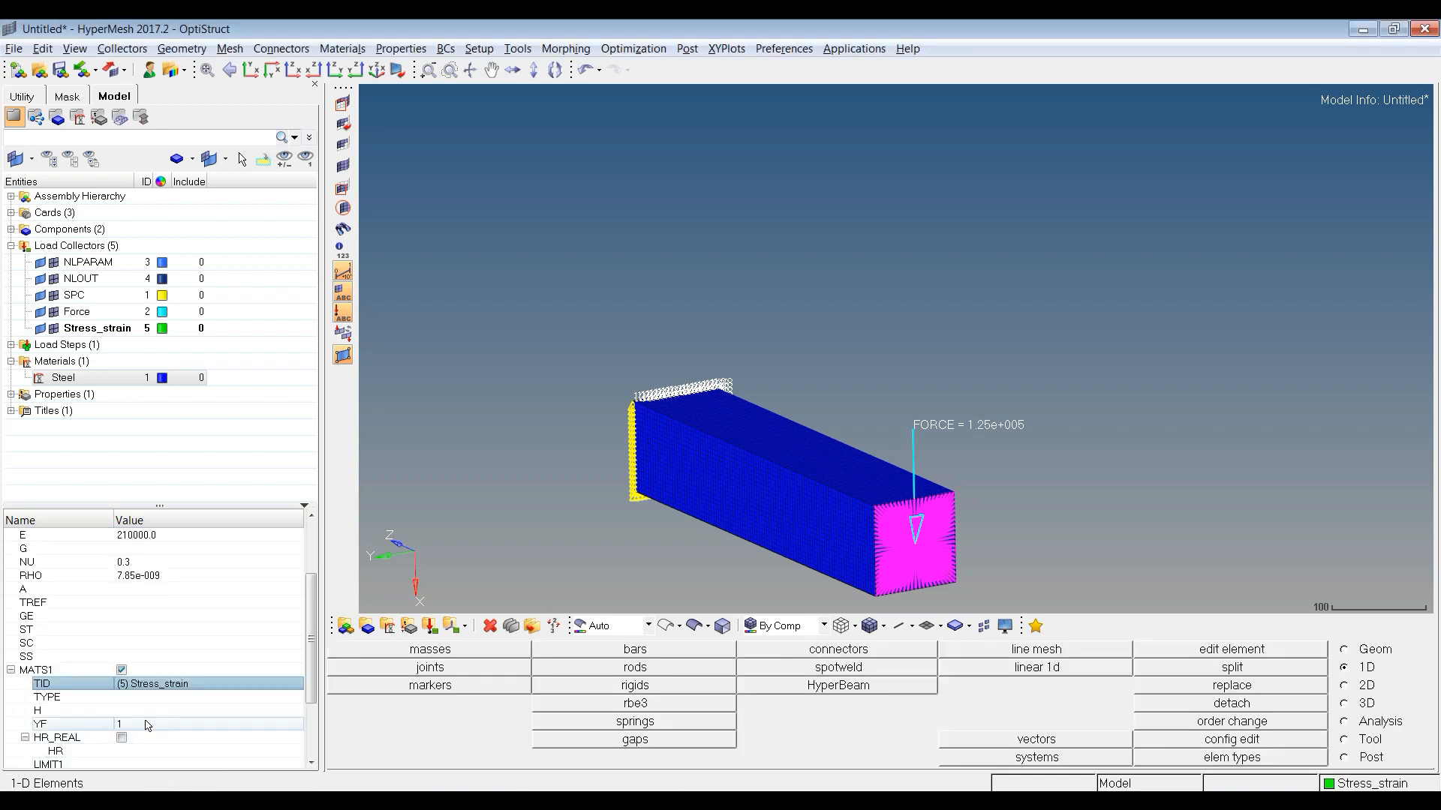
# Set the Steel material's MATS1 TYPE to PLASTIC and its YF to 1.
pyautogui.click(150, 697)
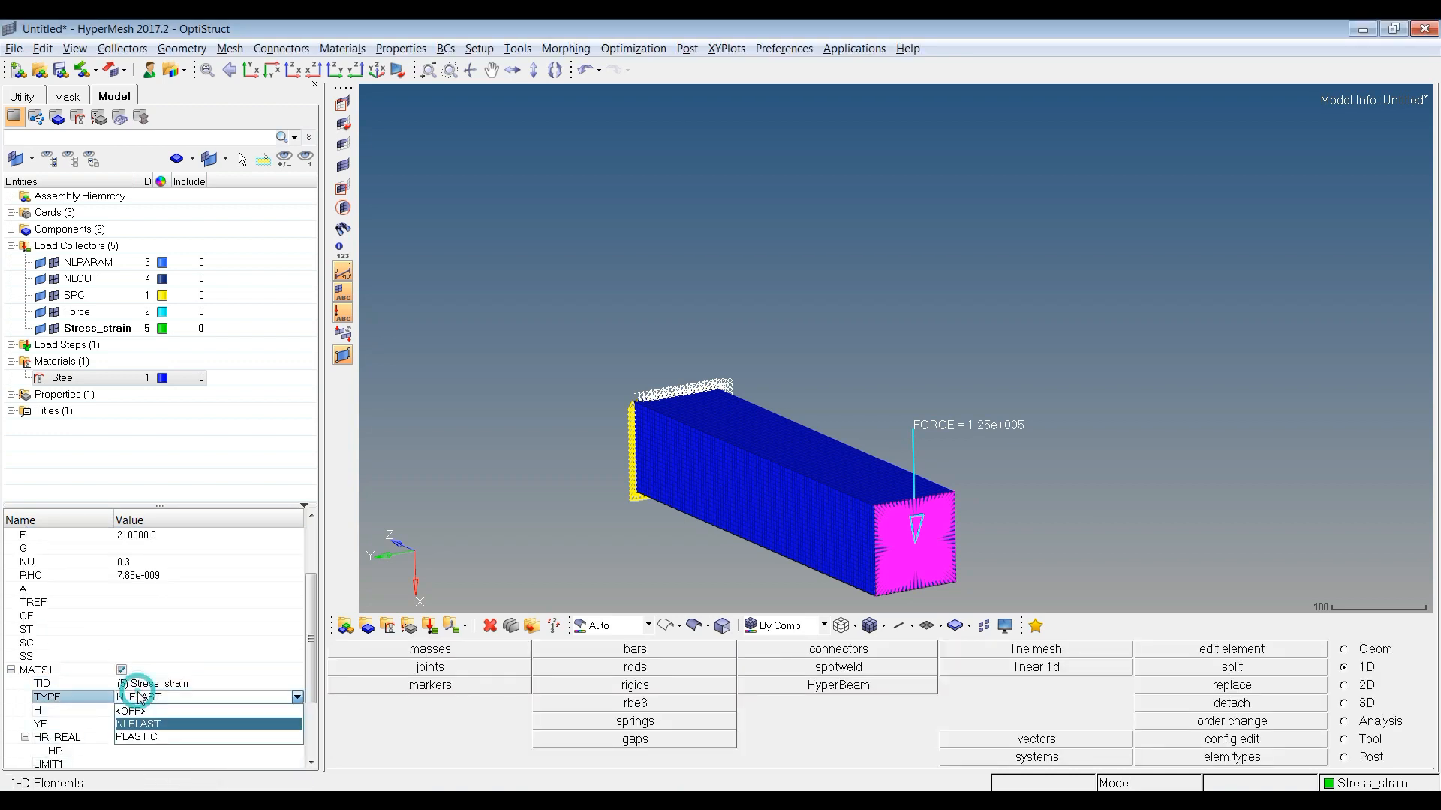
pyautogui.click(141, 737)
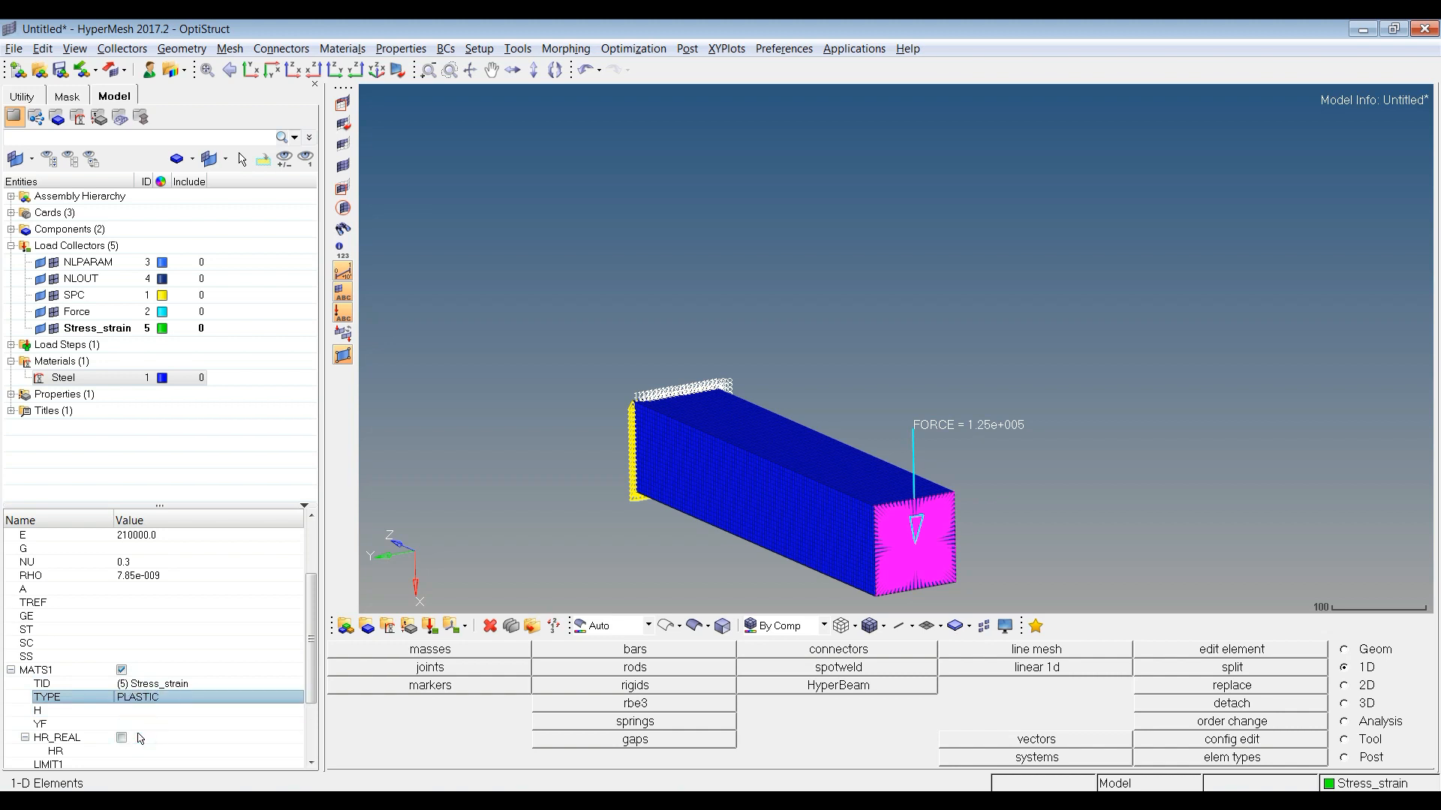
pyautogui.click(142, 724)
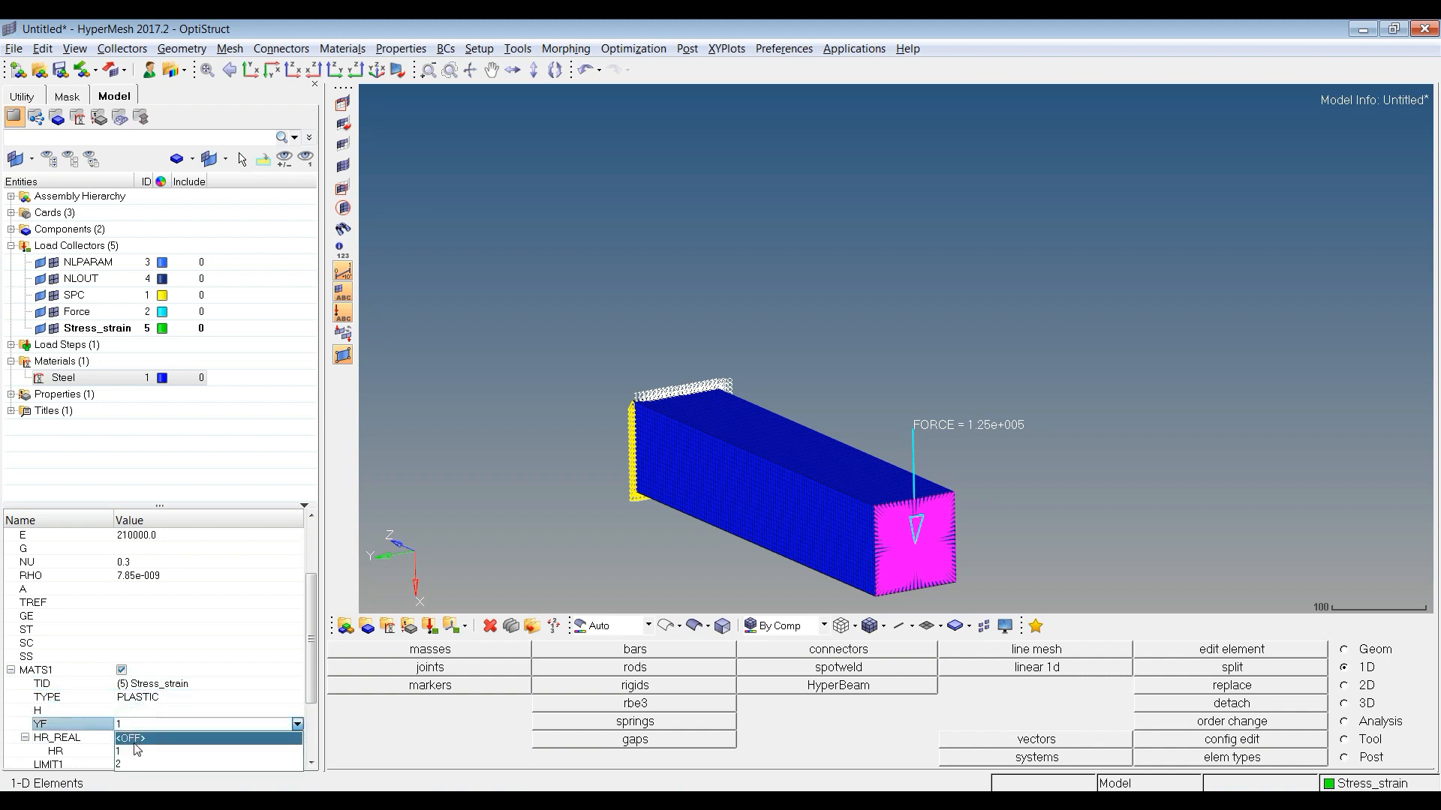
pyautogui.click(134, 752)
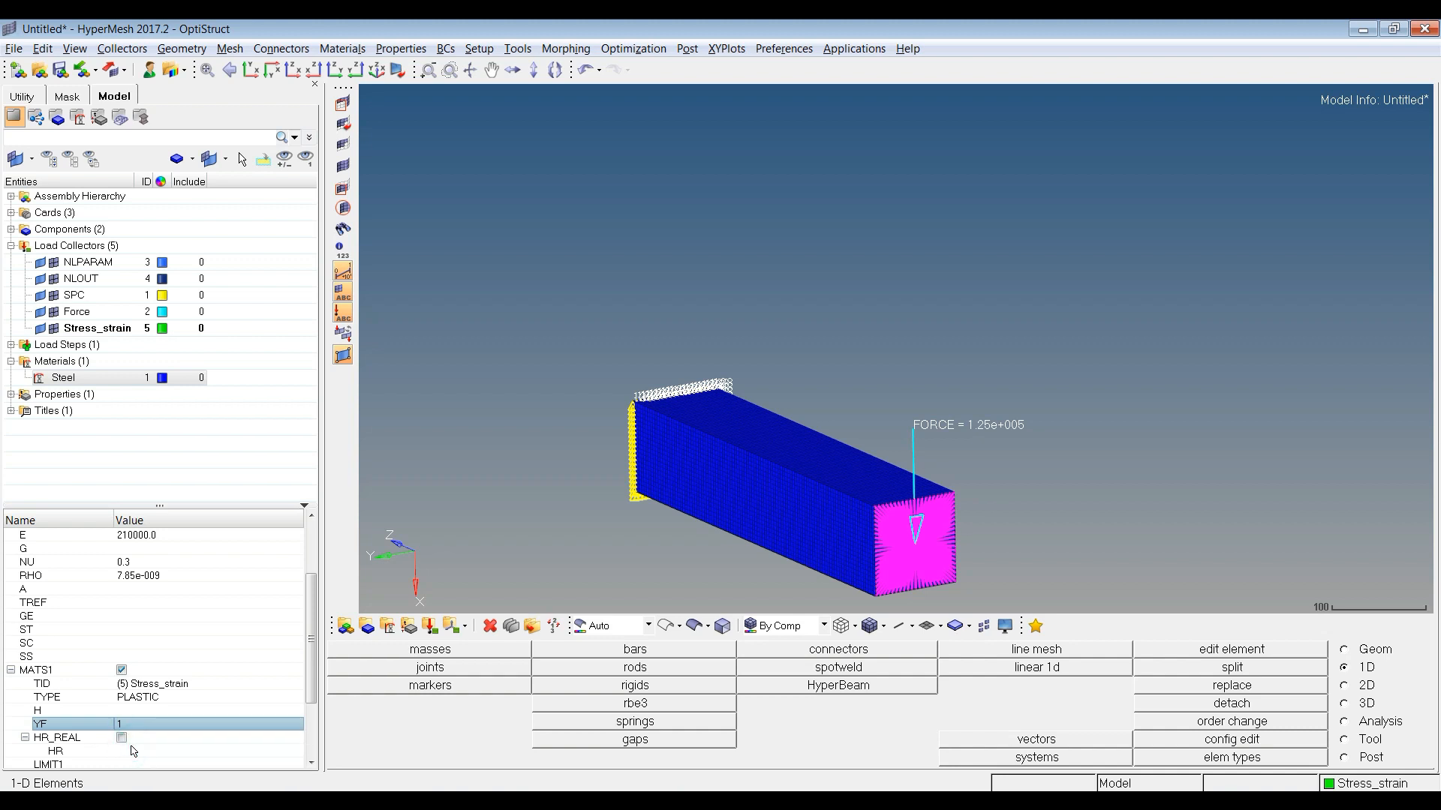
# Set the Steel material's MATS1 LIMIT1 value to 250.
pyautogui.scroll(-1, 135, 751)
pyautogui.click(123, 710)
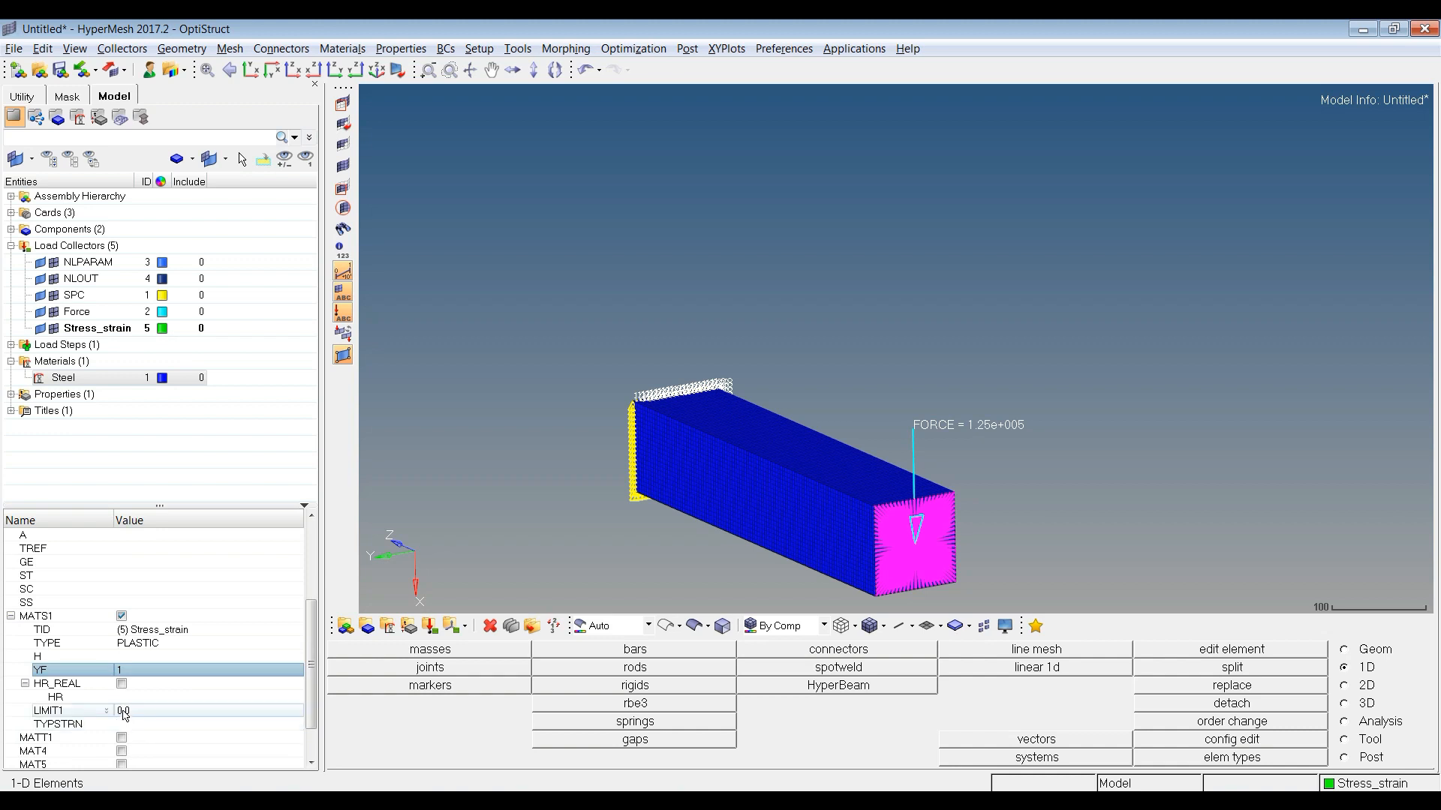
pyautogui.click(124, 711)
pyautogui.write('25')
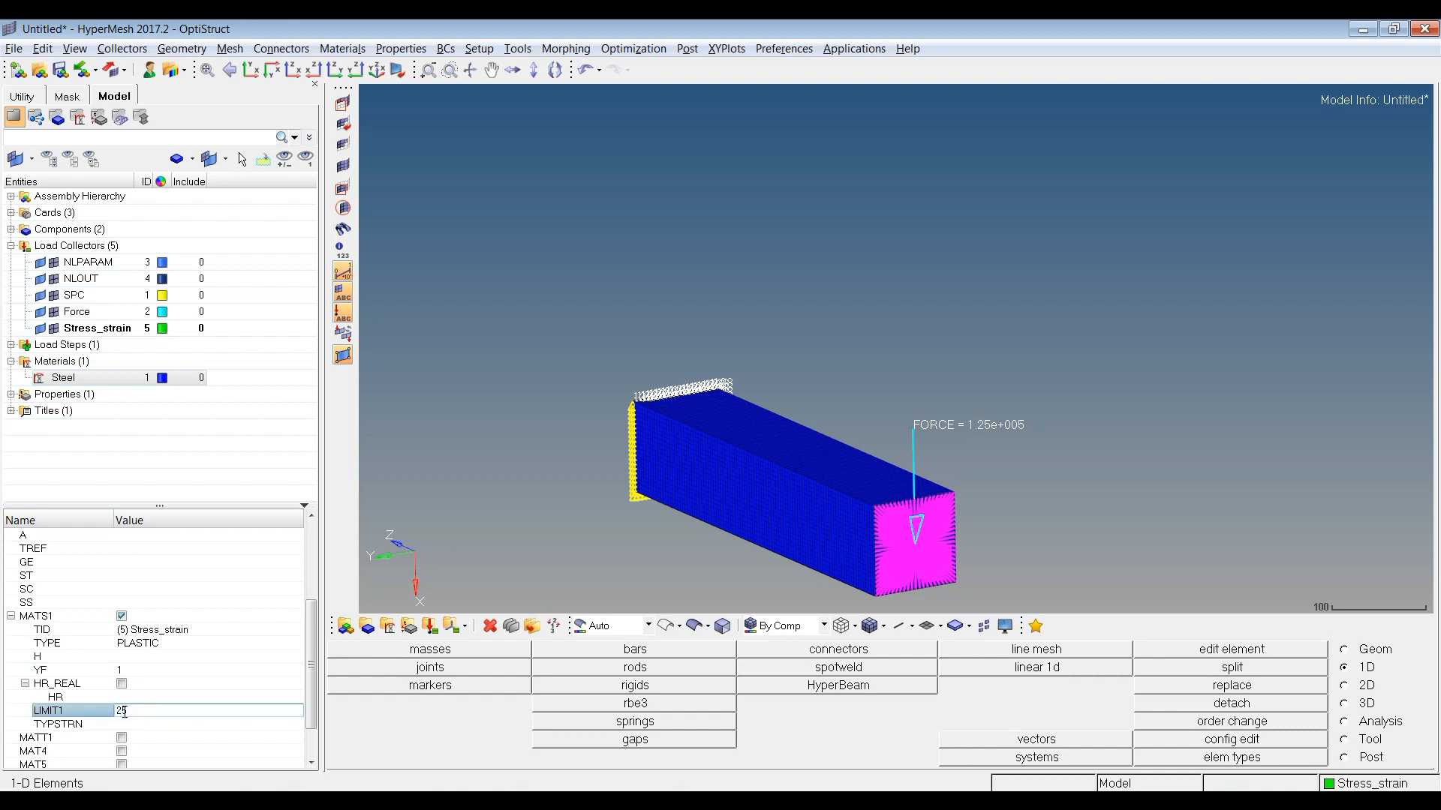
pyautogui.write('0')
pyautogui.press('Return')
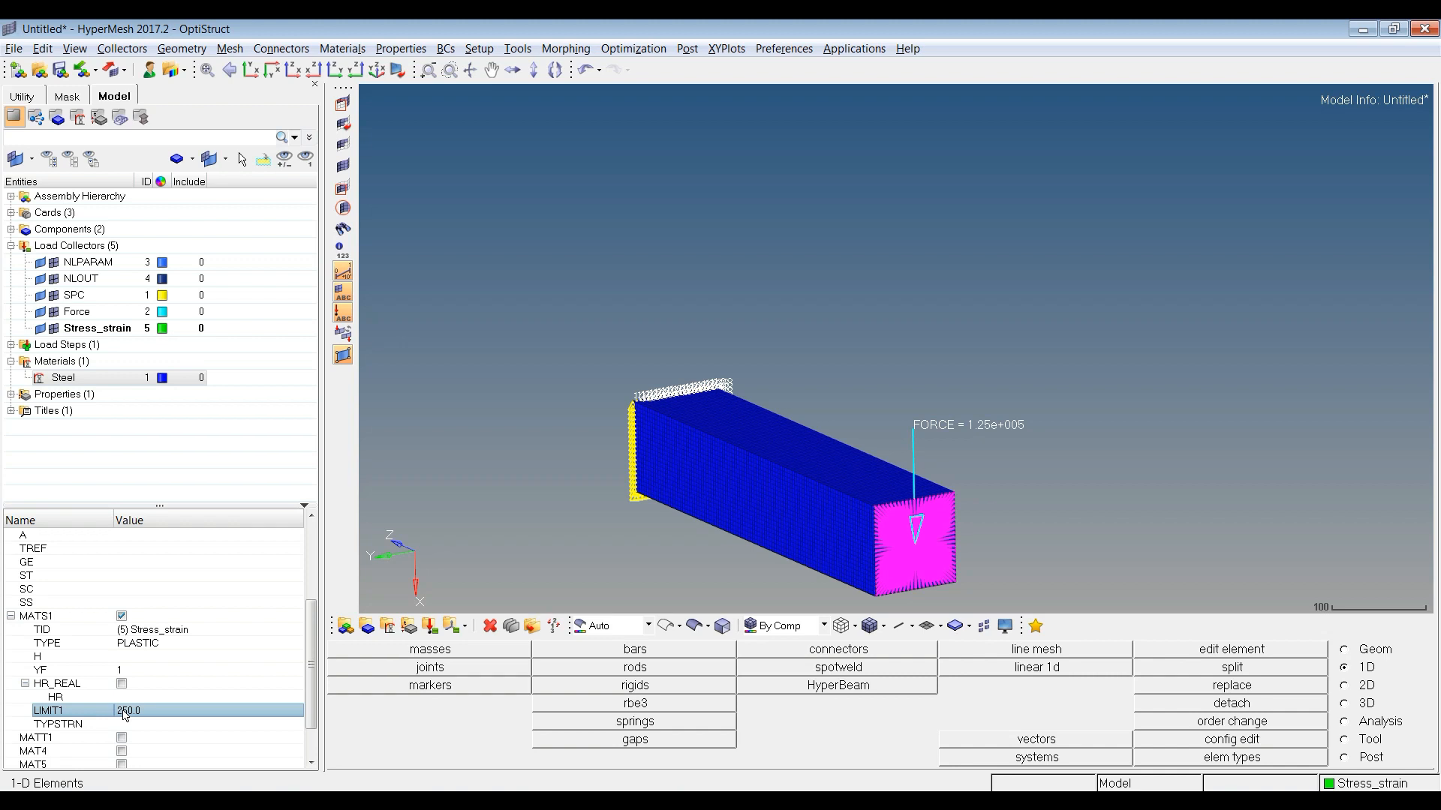
# Set TYPSTRN to 1 in the Steel material's MATS1 data.
pyautogui.click(126, 724)
pyautogui.click(128, 725)
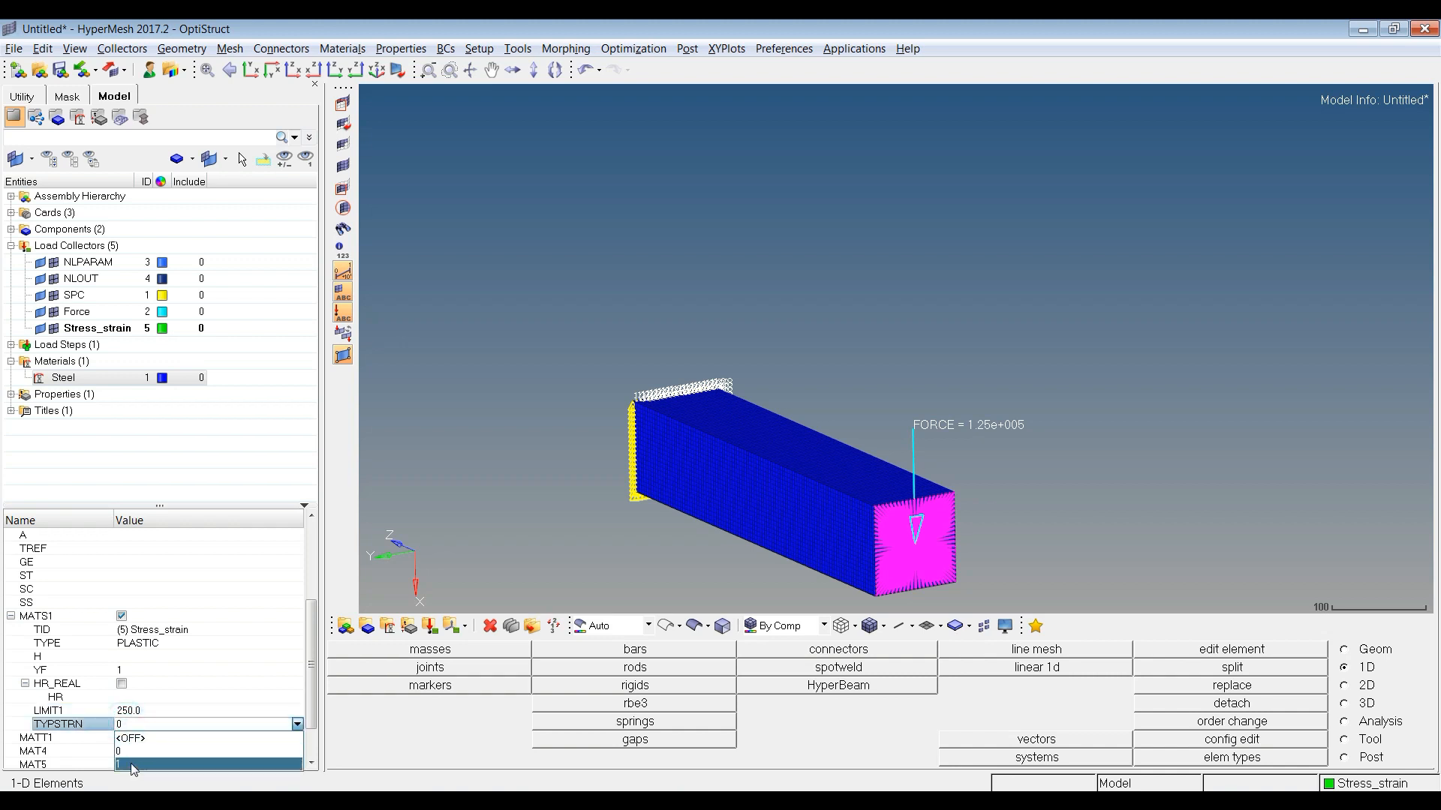
pyautogui.click(131, 764)
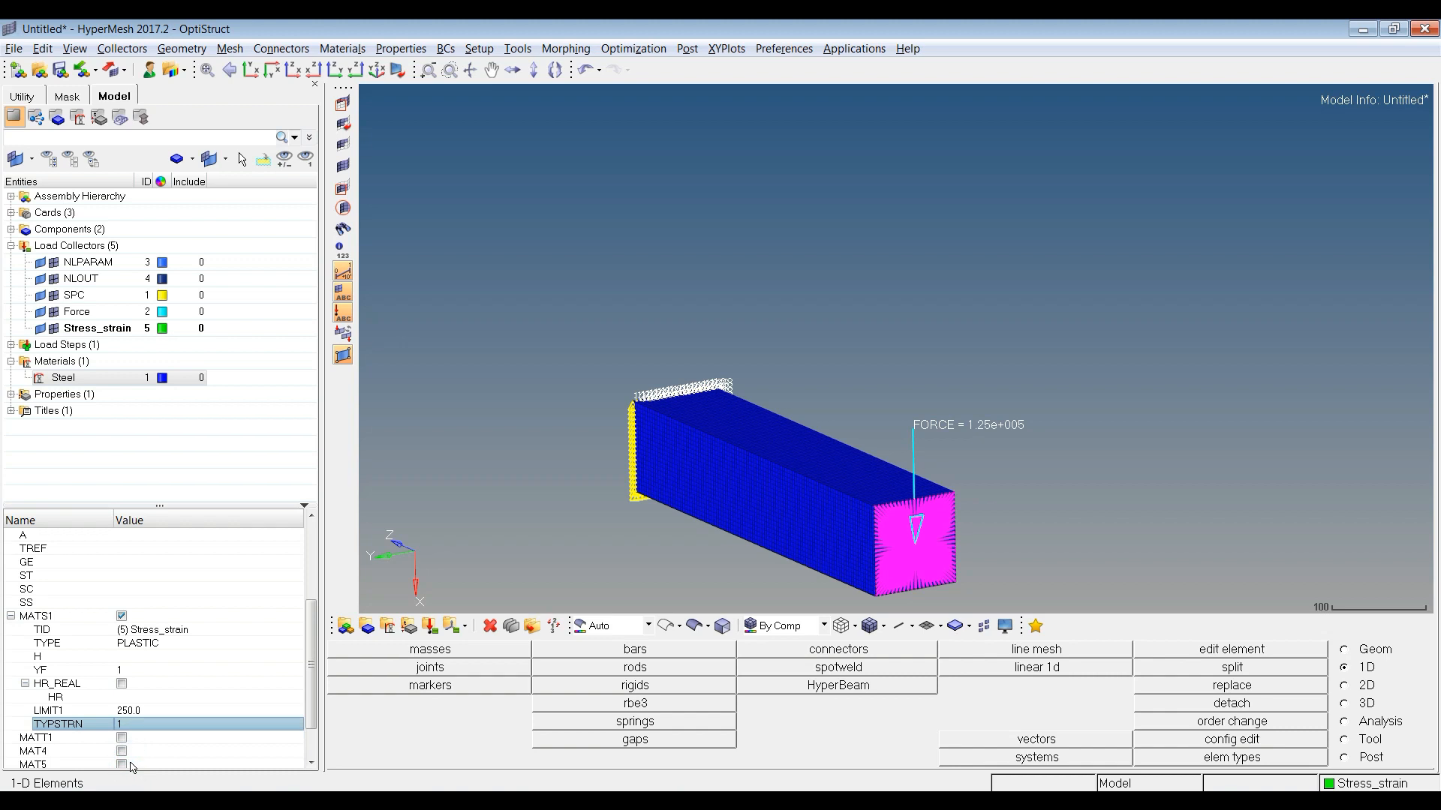
pyautogui.click(177, 752)
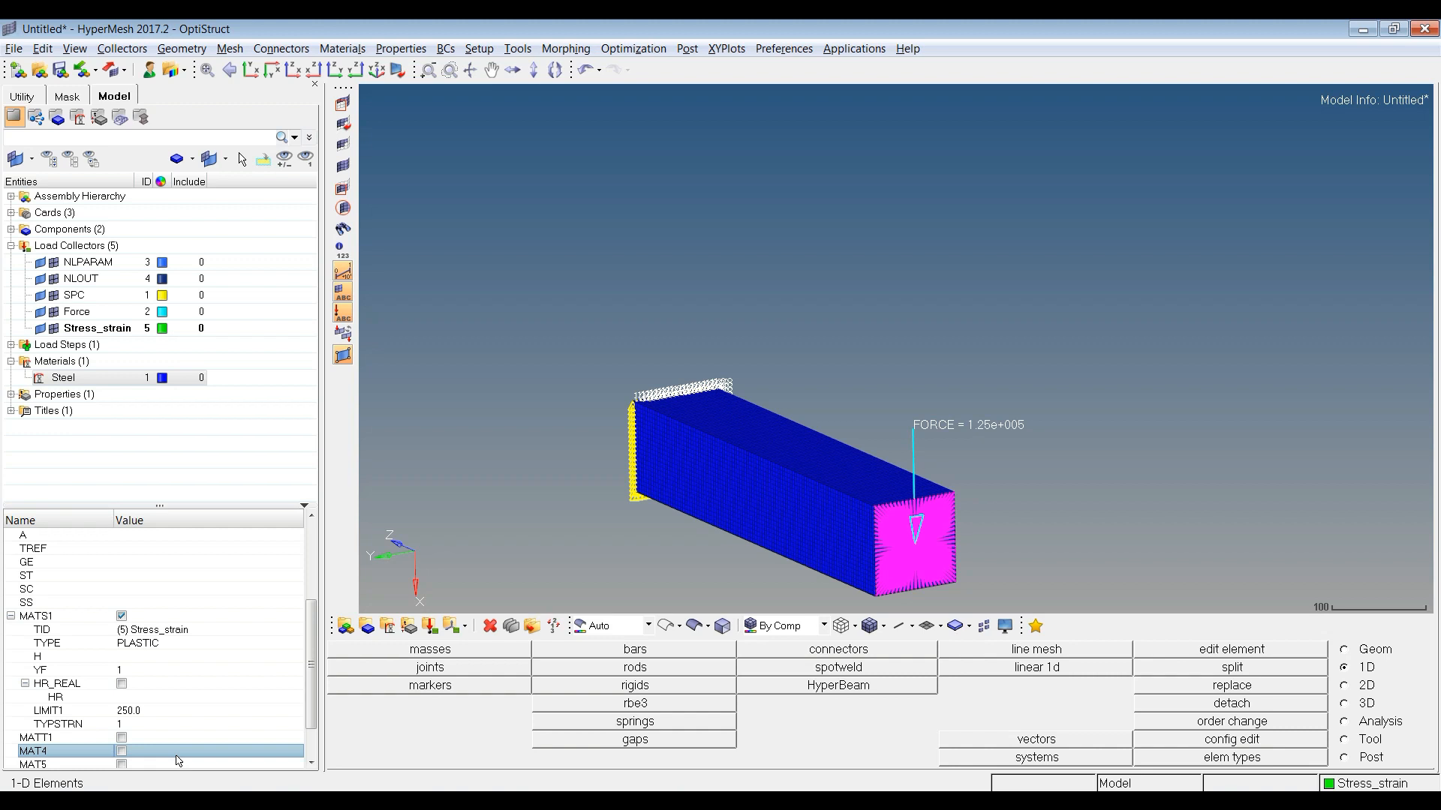
pyautogui.click(141, 657)
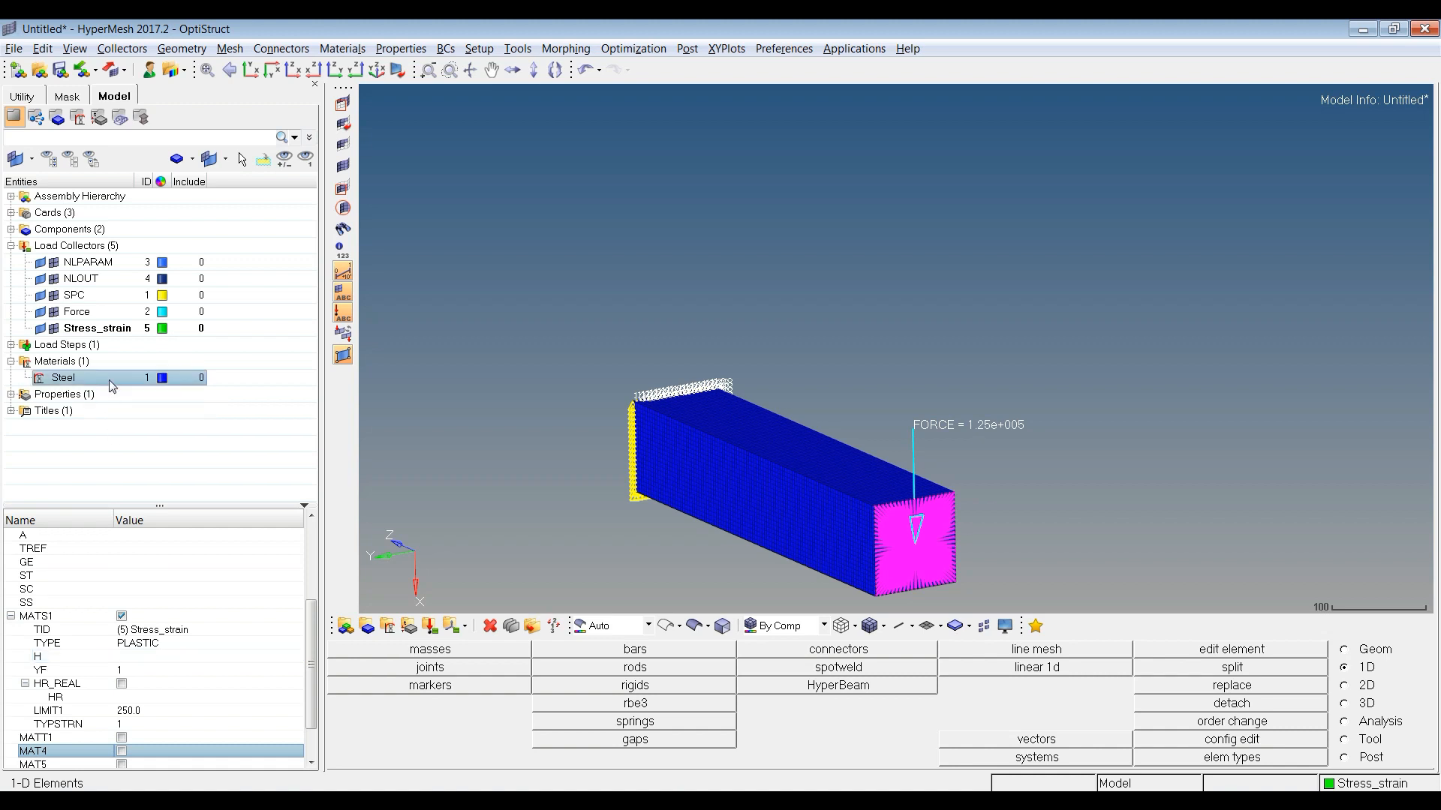
# Create a second material named Steel_1.
pyautogui.rightClick(231, 359)
pyautogui.moveTo(258, 368)
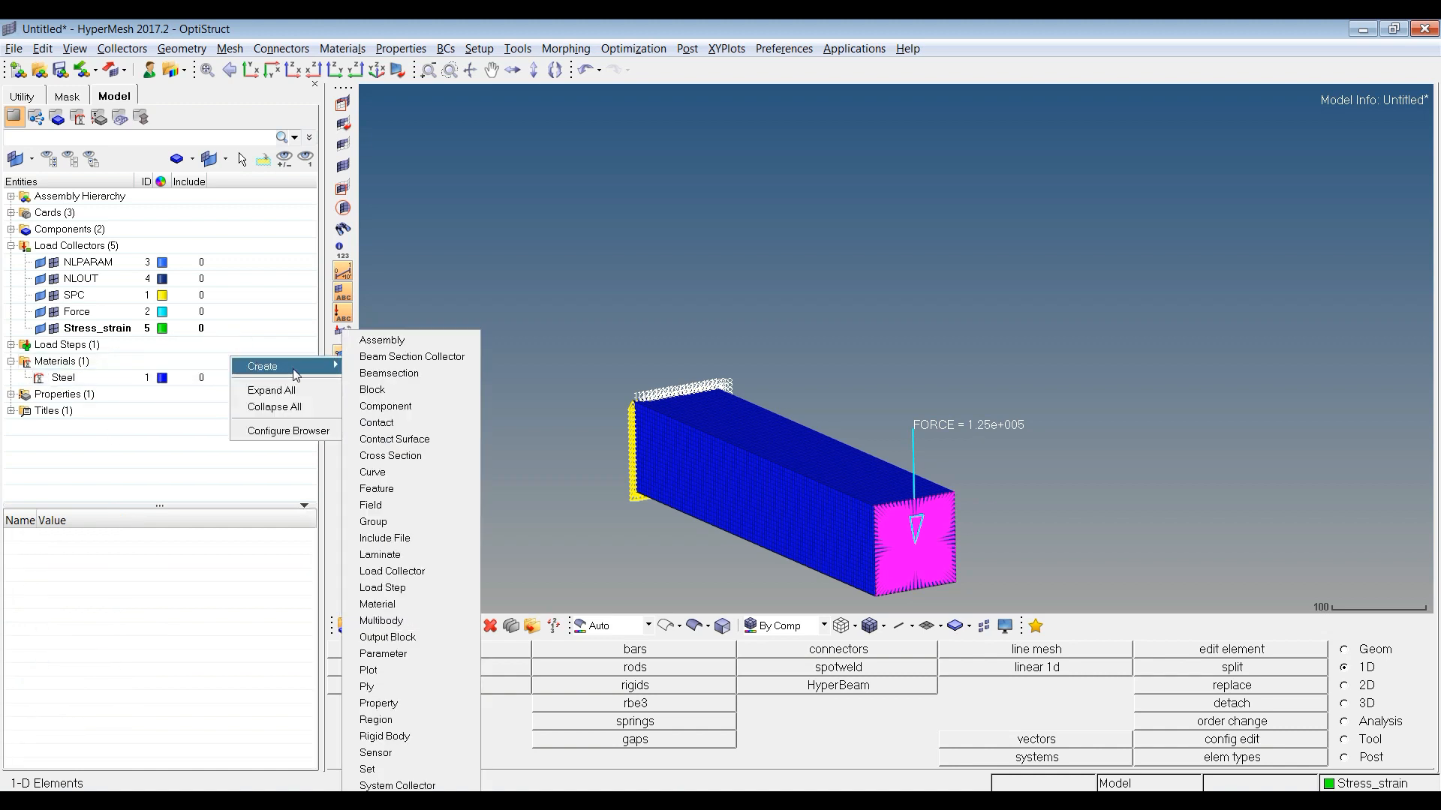
pyautogui.click(381, 604)
pyautogui.write('Steel_1')
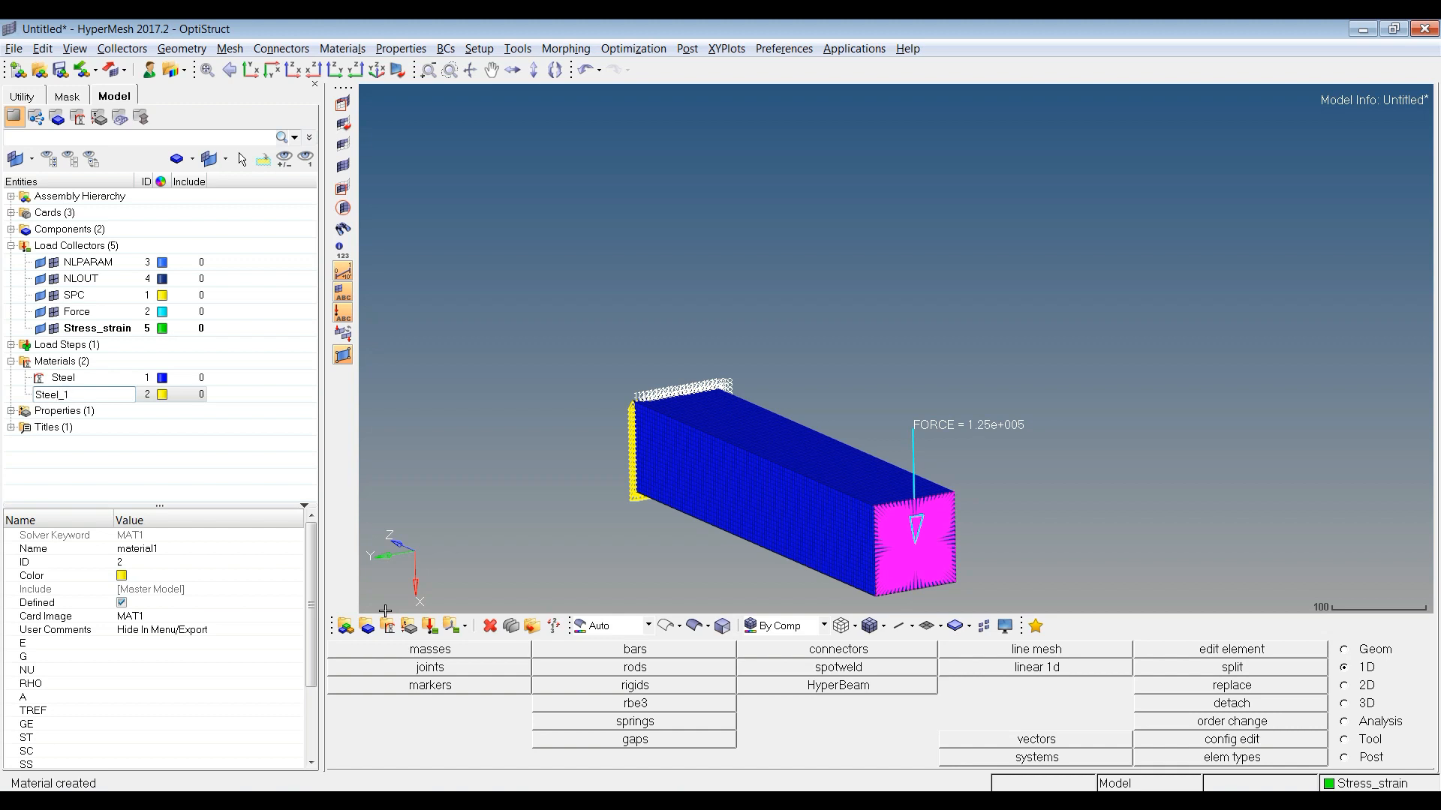
pyautogui.press('Return')
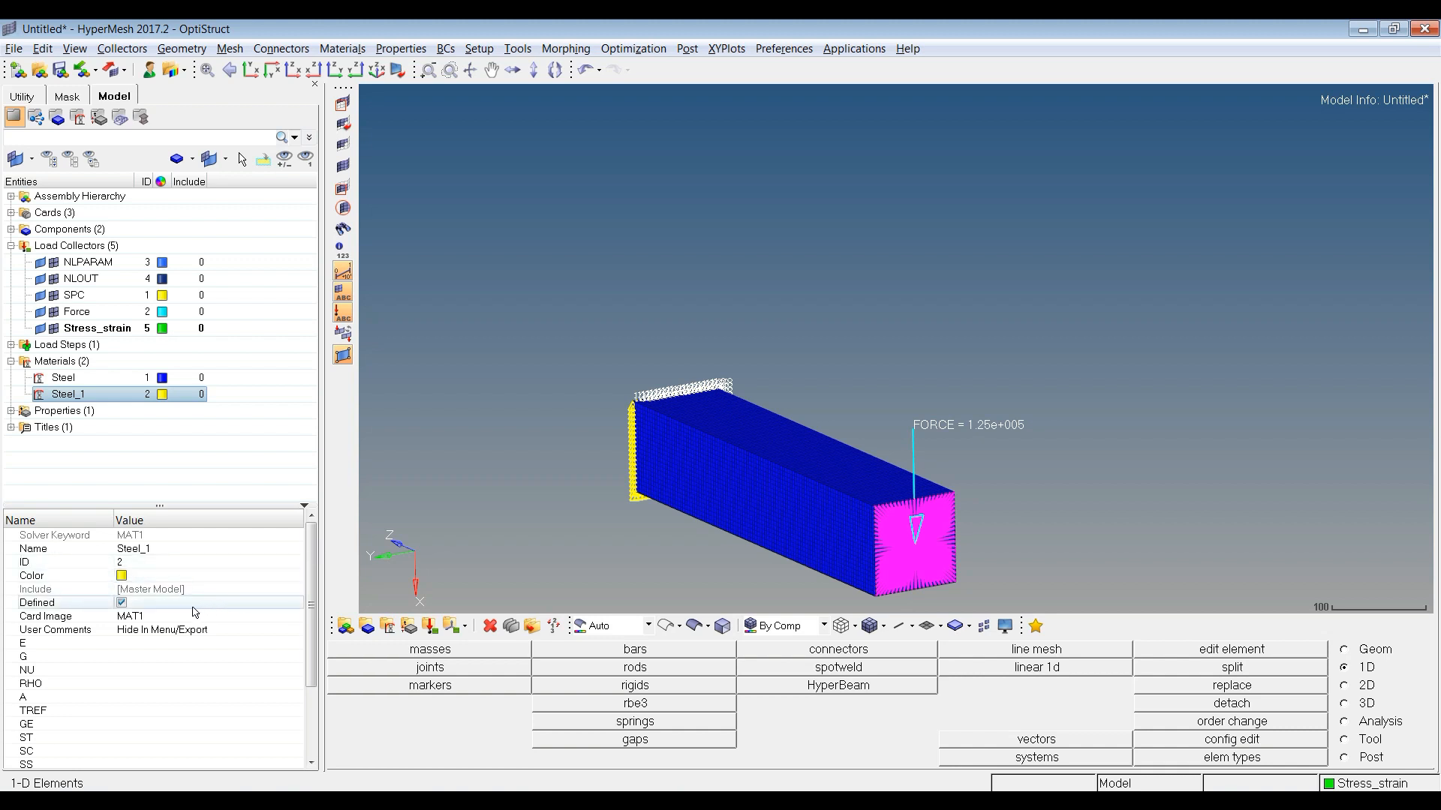
# Fill in the Steel_1 material's E as 210000, NU as 0.3 and RHO as 7.85e-009.
pyautogui.click(129, 646)
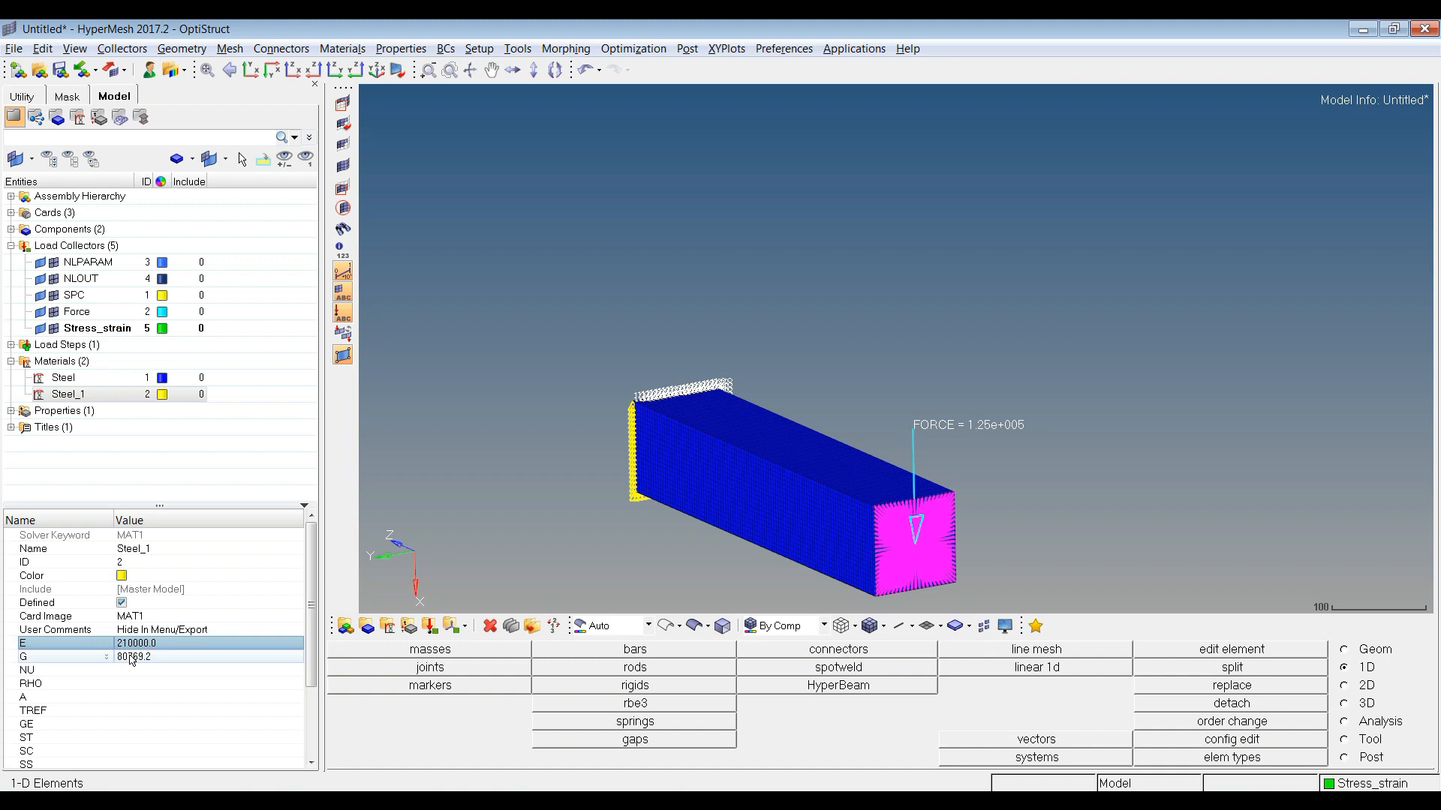
pyautogui.click(129, 673)
pyautogui.click(133, 685)
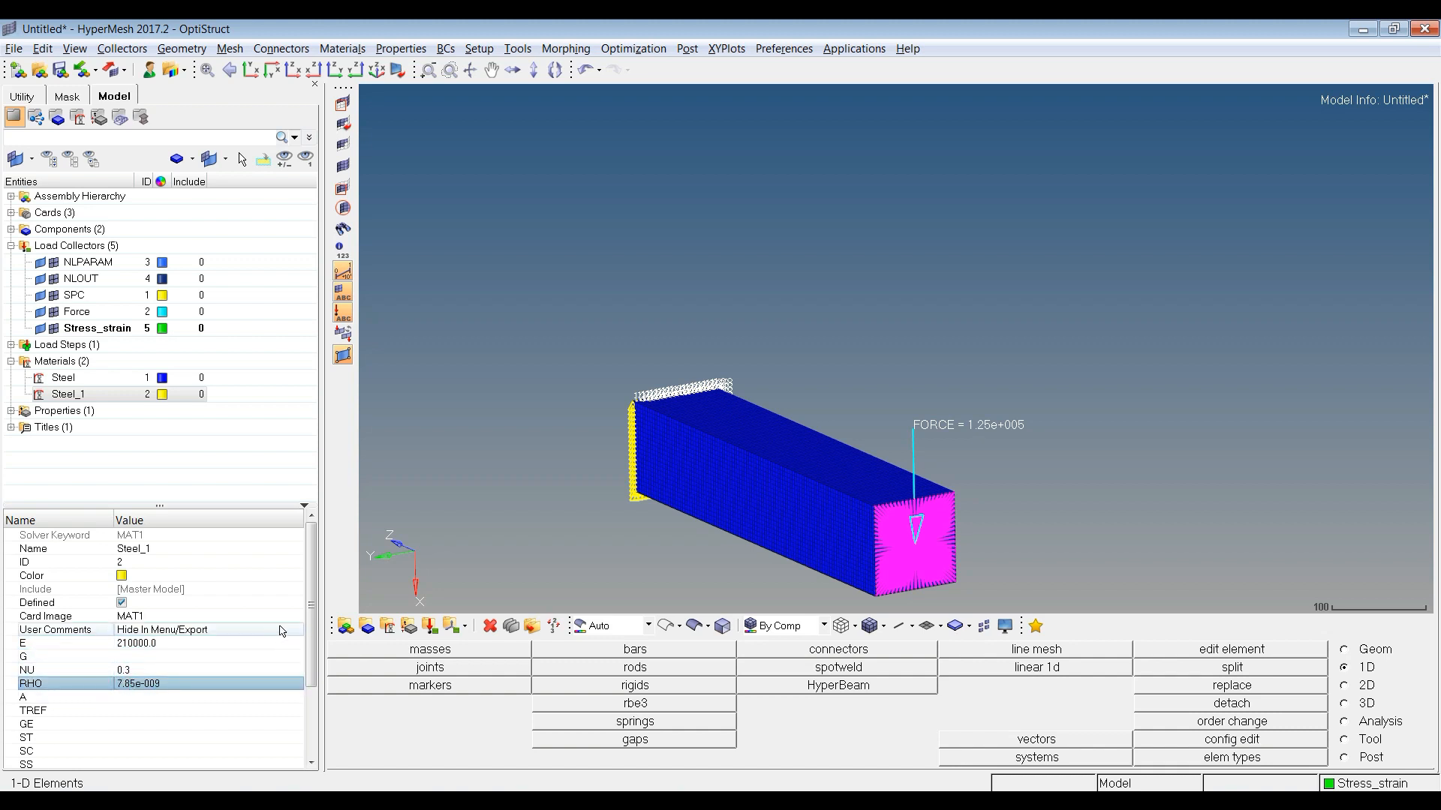
# Enable MATS1 for the Steel_1 material and set its TYPE to PLASTIC.
pyautogui.moveTo(312, 620); pyautogui.dragTo(321, 694)
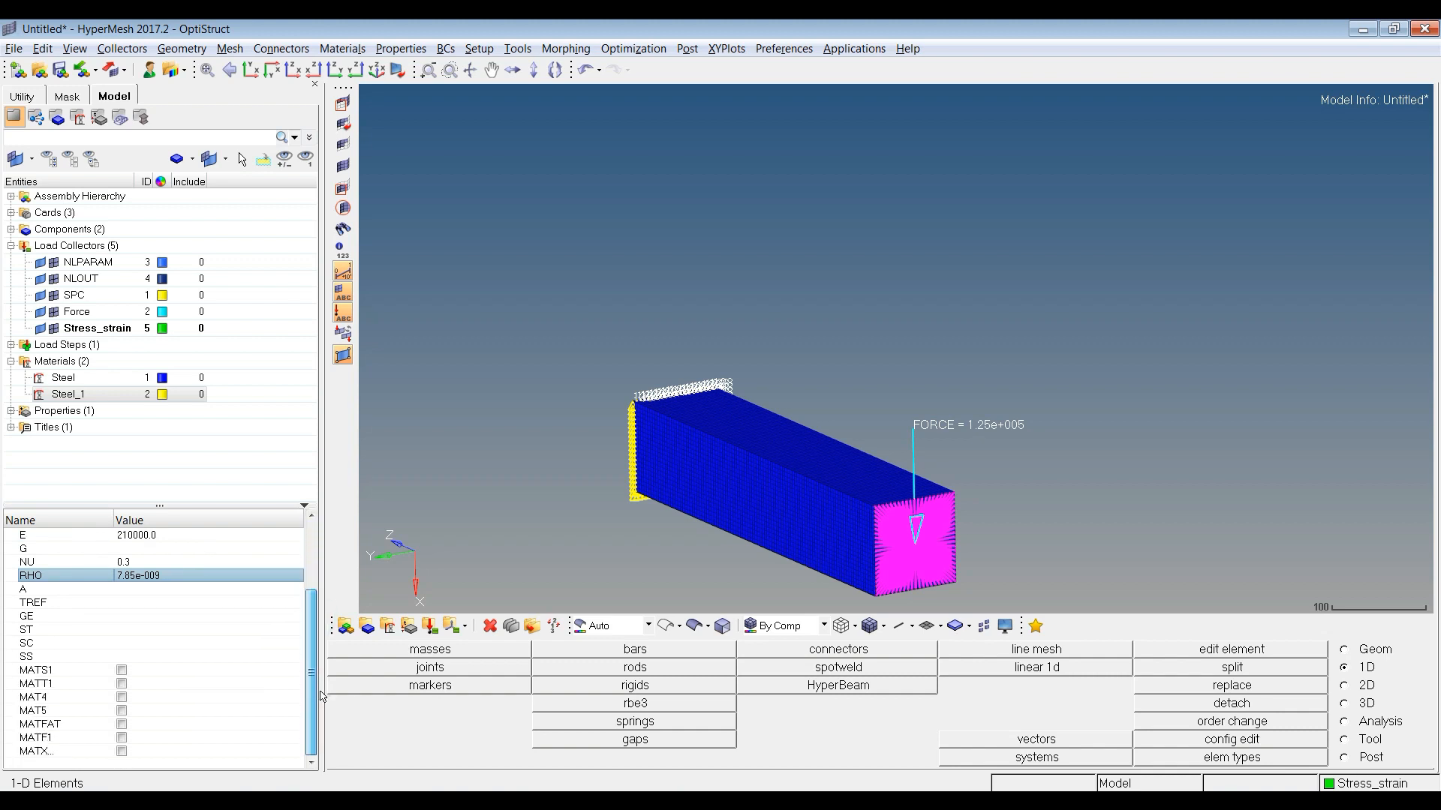
pyautogui.click(122, 670)
pyautogui.click(154, 659)
pyautogui.click(135, 697)
pyautogui.click(136, 700)
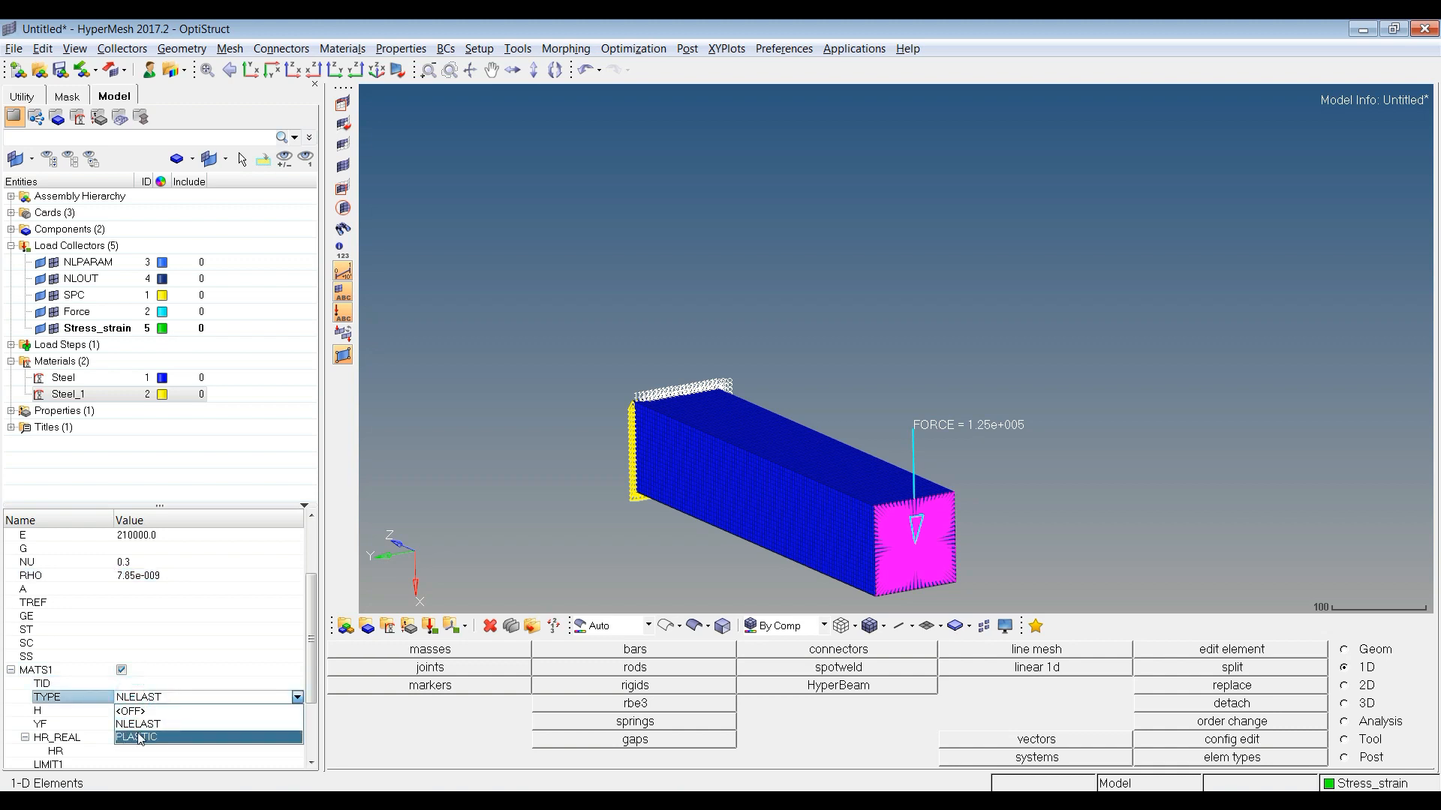
pyautogui.click(139, 737)
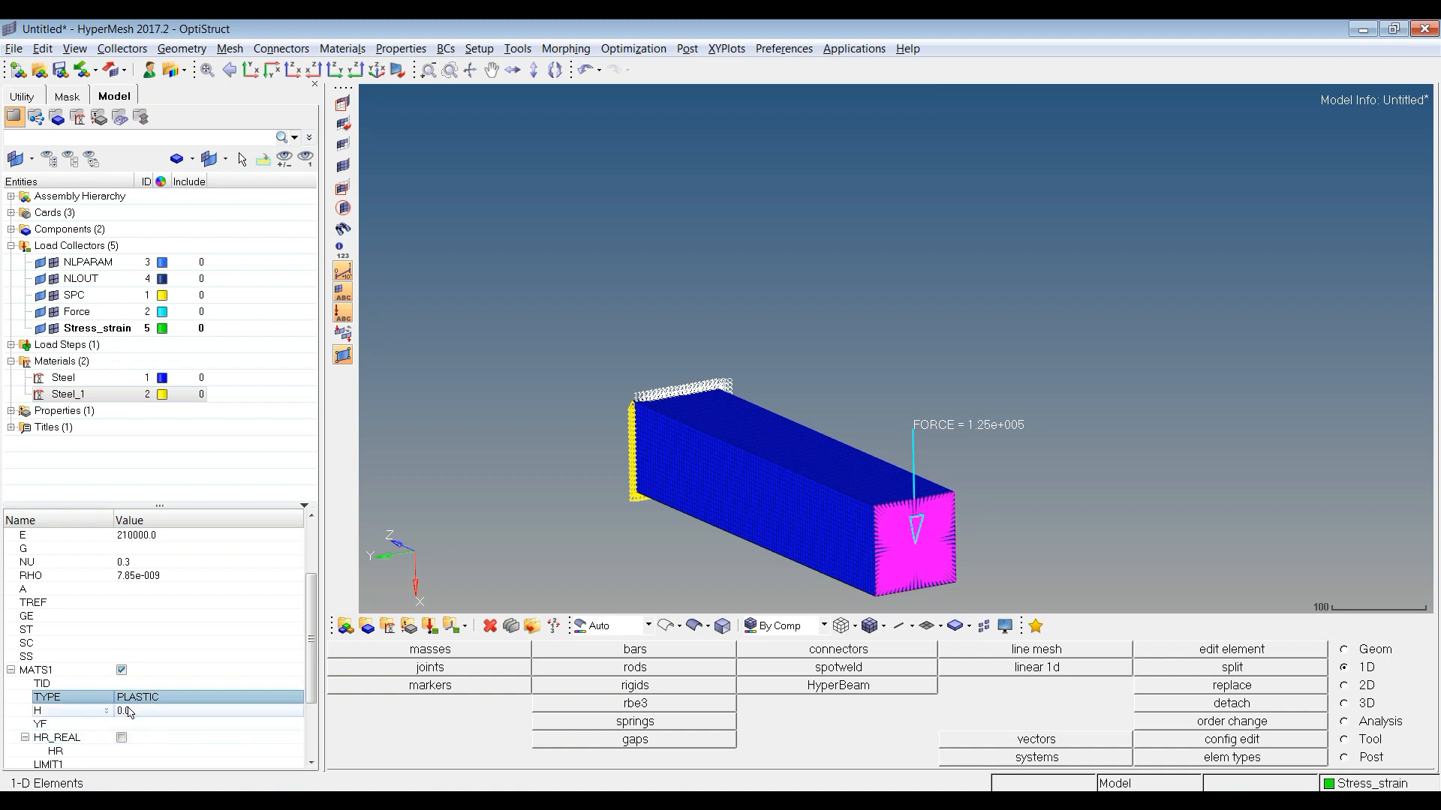
# Set H to 0 and YF to 1 in the Steel_1 material's MATS1 data.
pyautogui.click(129, 710)
pyautogui.write('0')
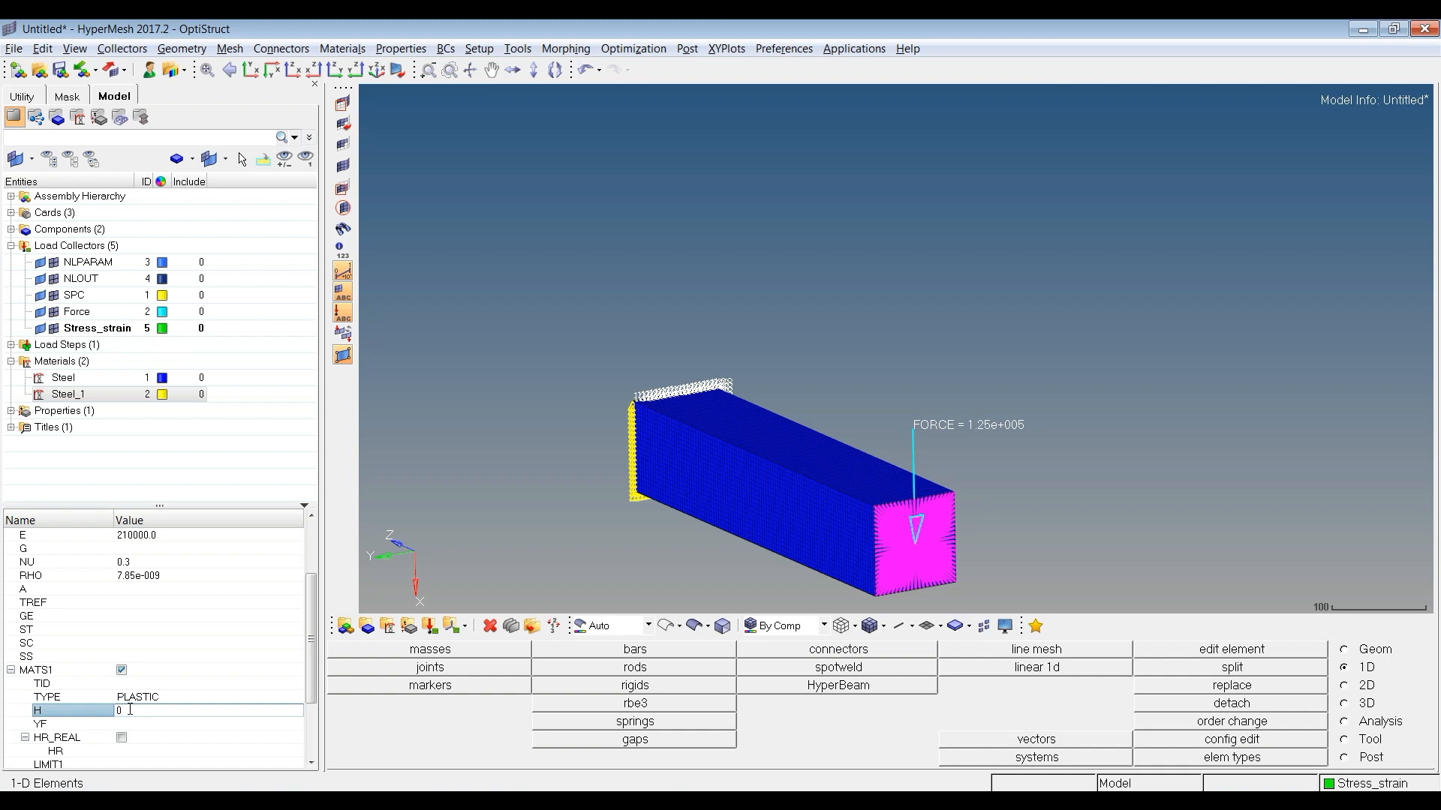
pyautogui.press('Return')
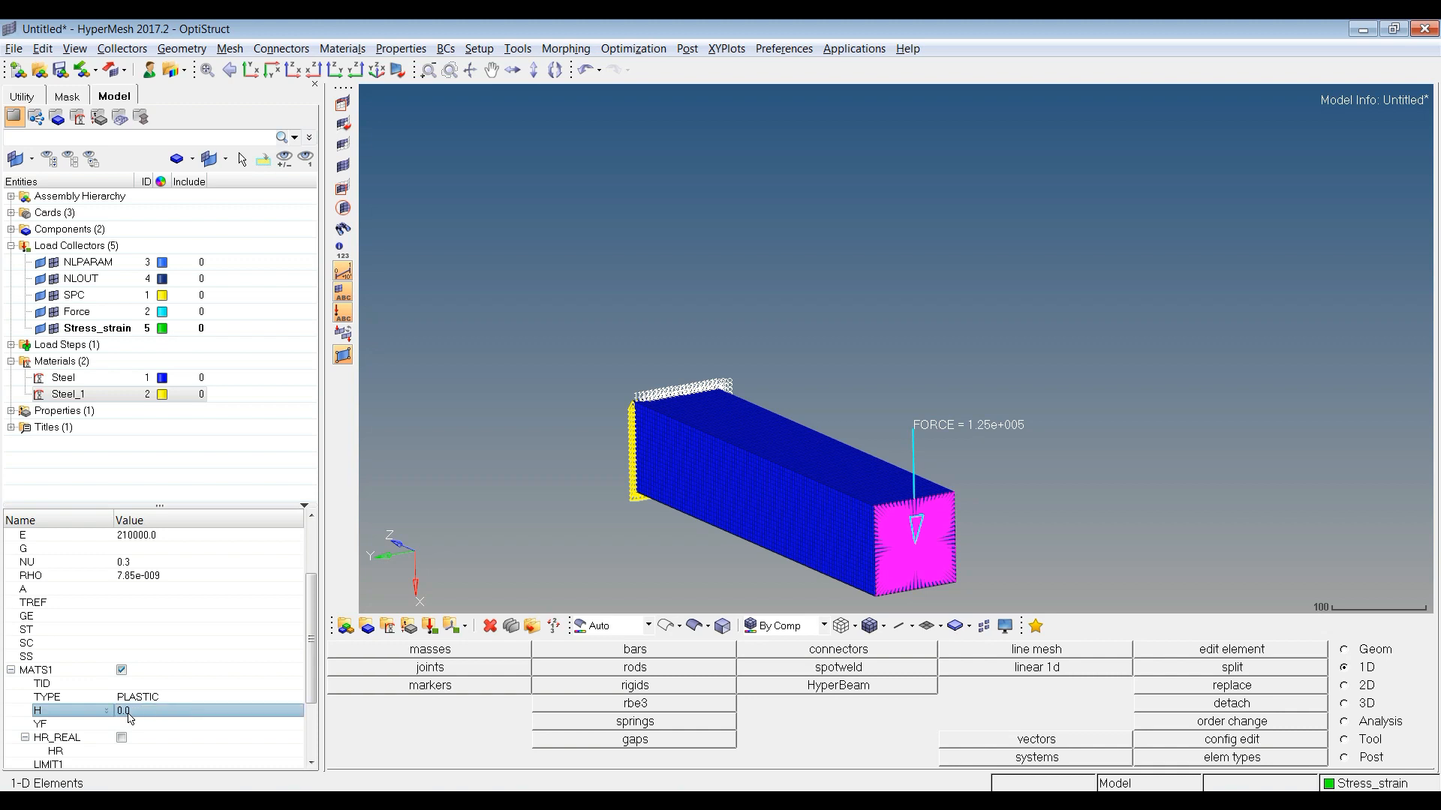
pyautogui.click(129, 723)
pyautogui.write('1')
pyautogui.click(130, 753)
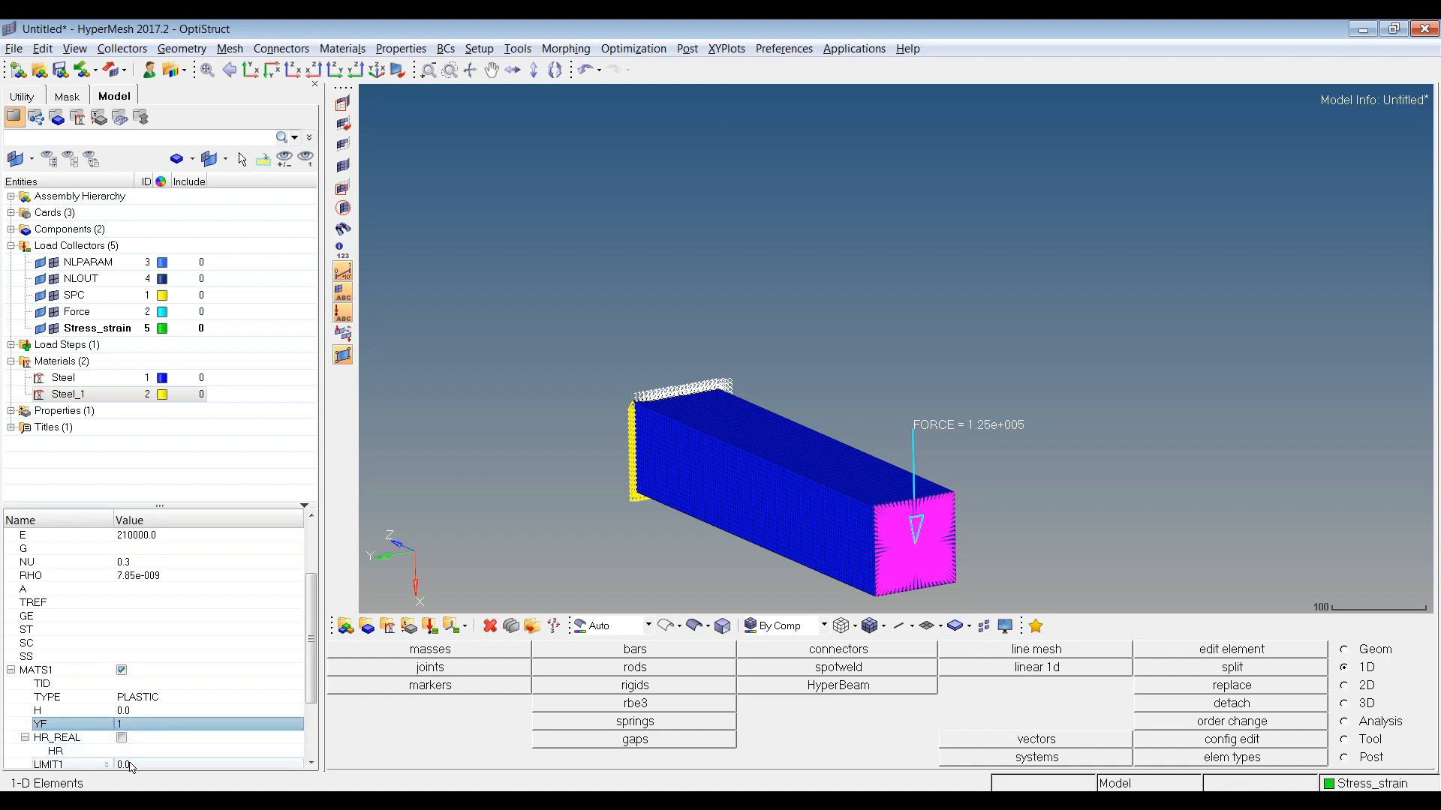
# Set the Steel_1 material's MATS1 LIMIT1 value to 250.
pyautogui.click(131, 765)
pyautogui.click(132, 766)
pyautogui.write('250')
pyautogui.press('Return')
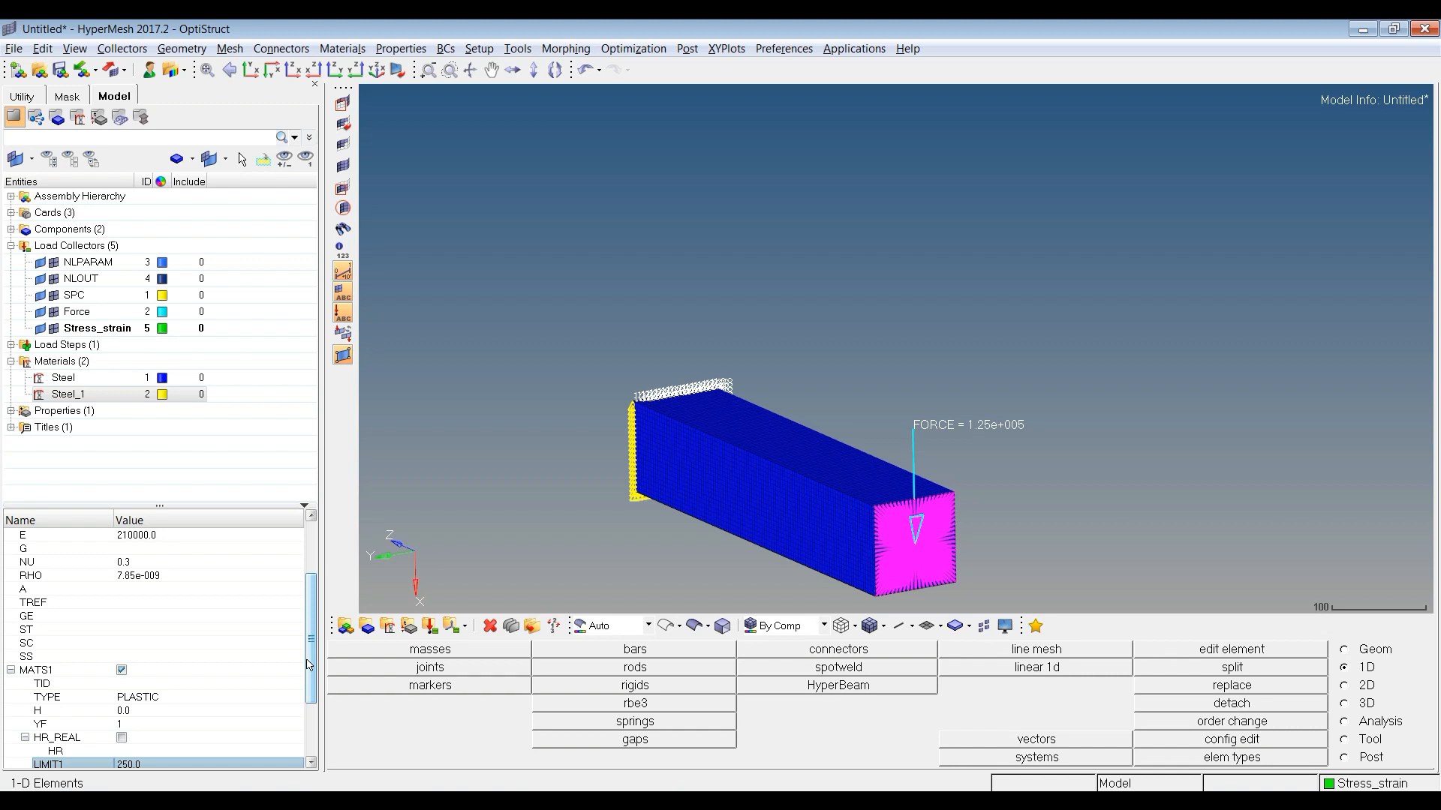
pyautogui.moveTo(311, 665); pyautogui.dragTo(316, 694)
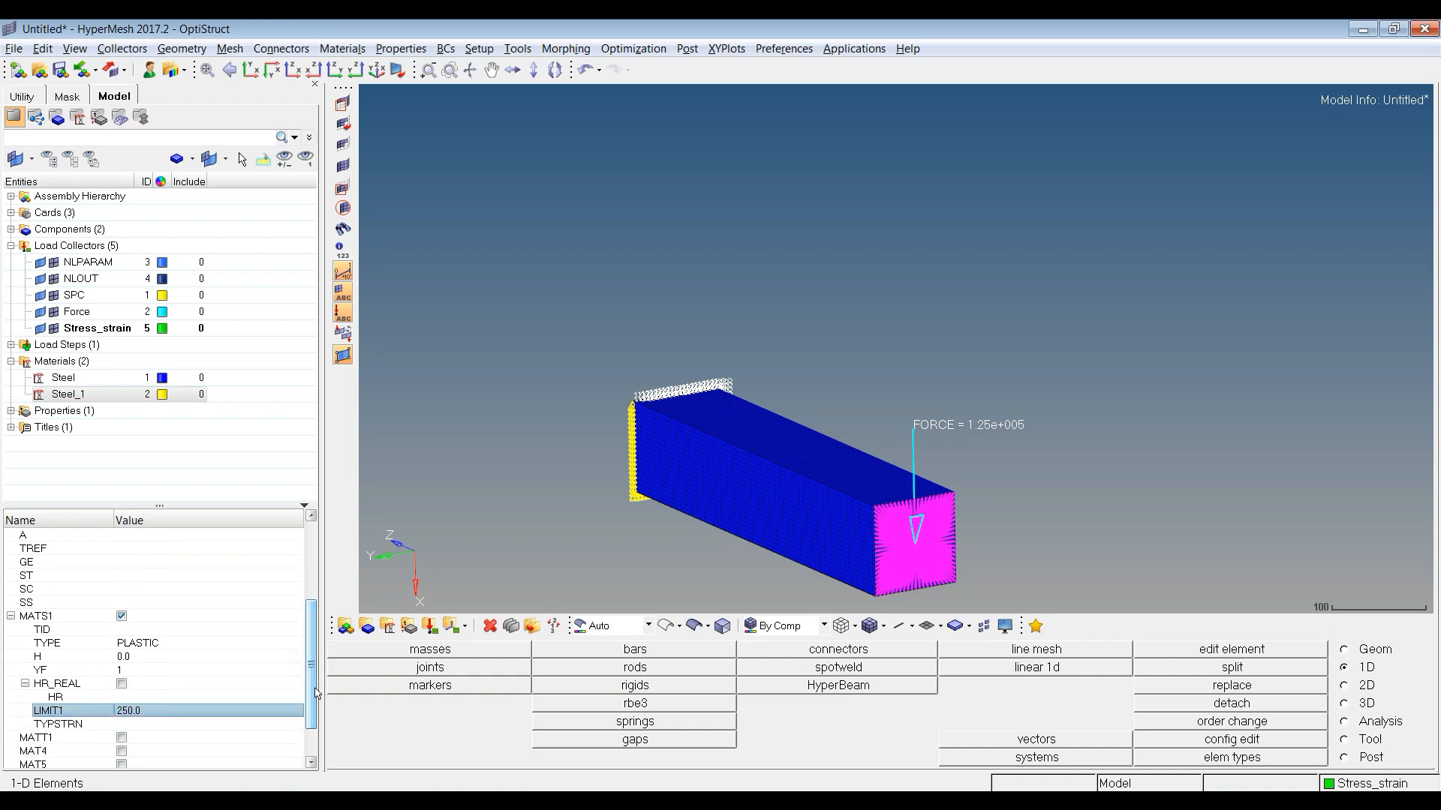